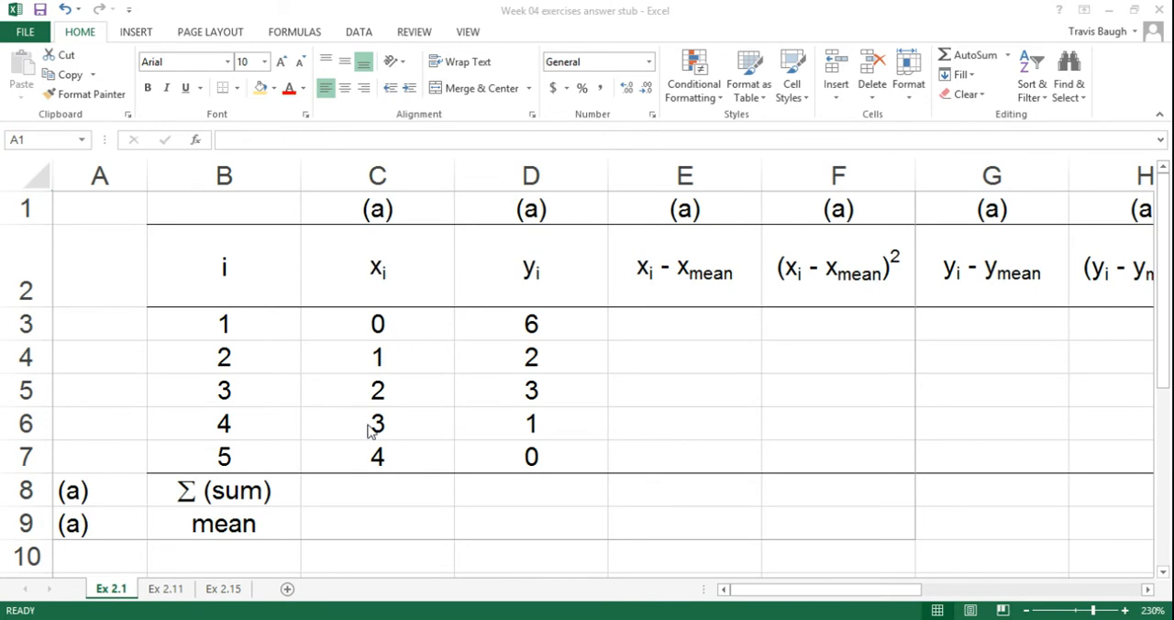
Step: Enter =SUM(C3:C7) in cell C8 to total the x values
{"action": "left_click", "coordinate": [399, 488]}
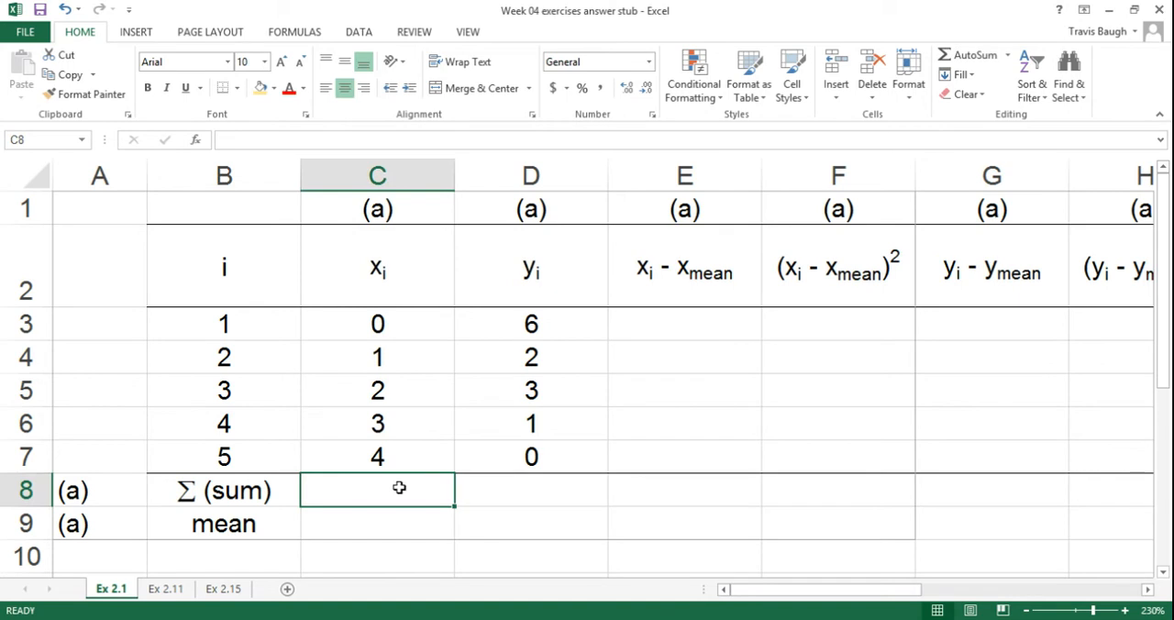
{"action": "type", "text": "="}
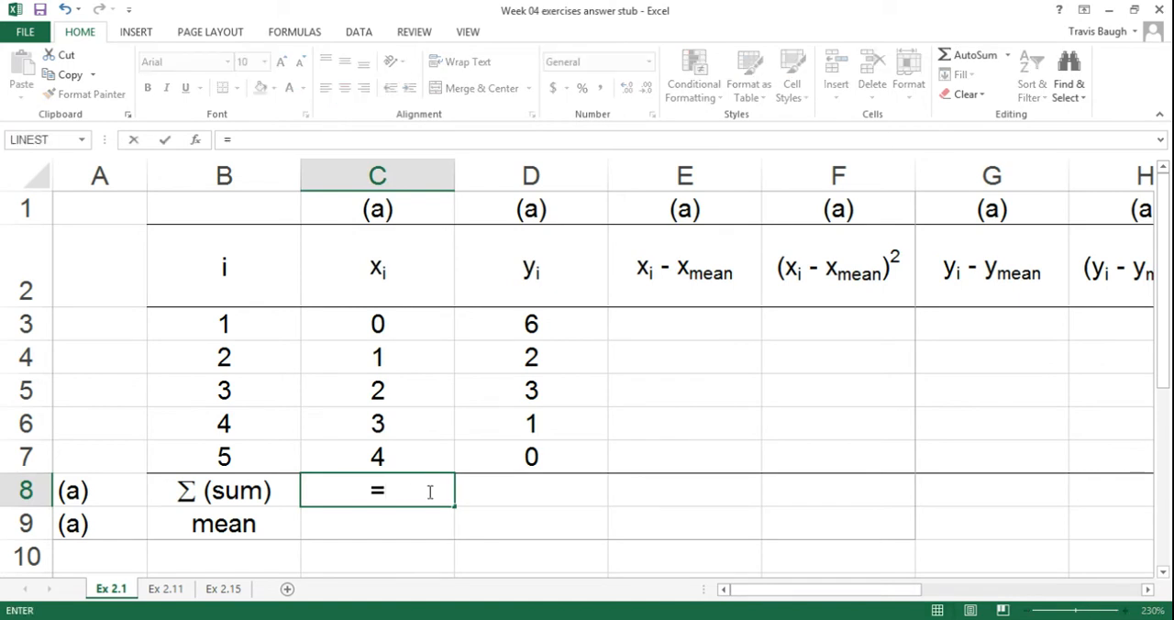
{"action": "type", "text": "sum"}
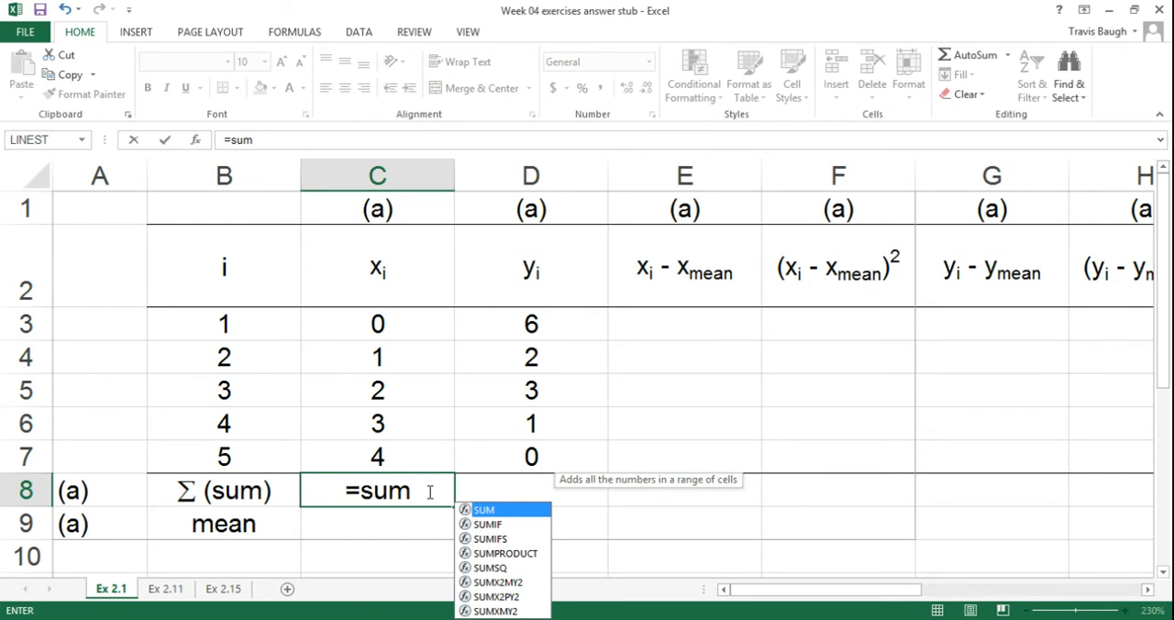
{"action": "type", "text": "("}
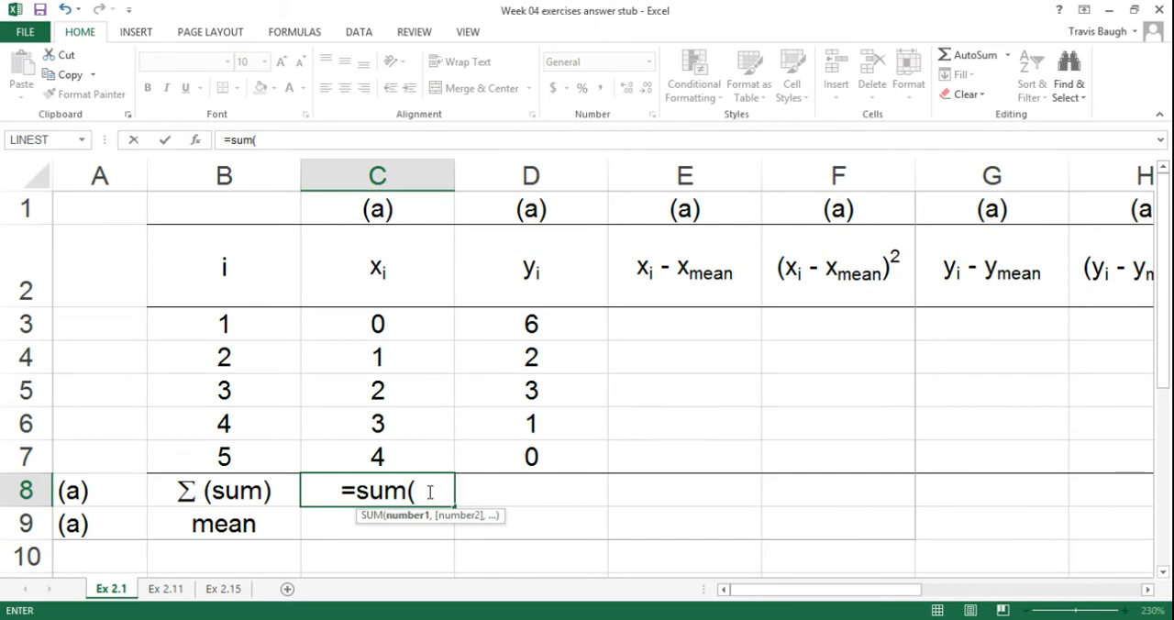
{"action": "left_click_drag", "start_coordinate": [423, 320], "coordinate": [423, 455]}
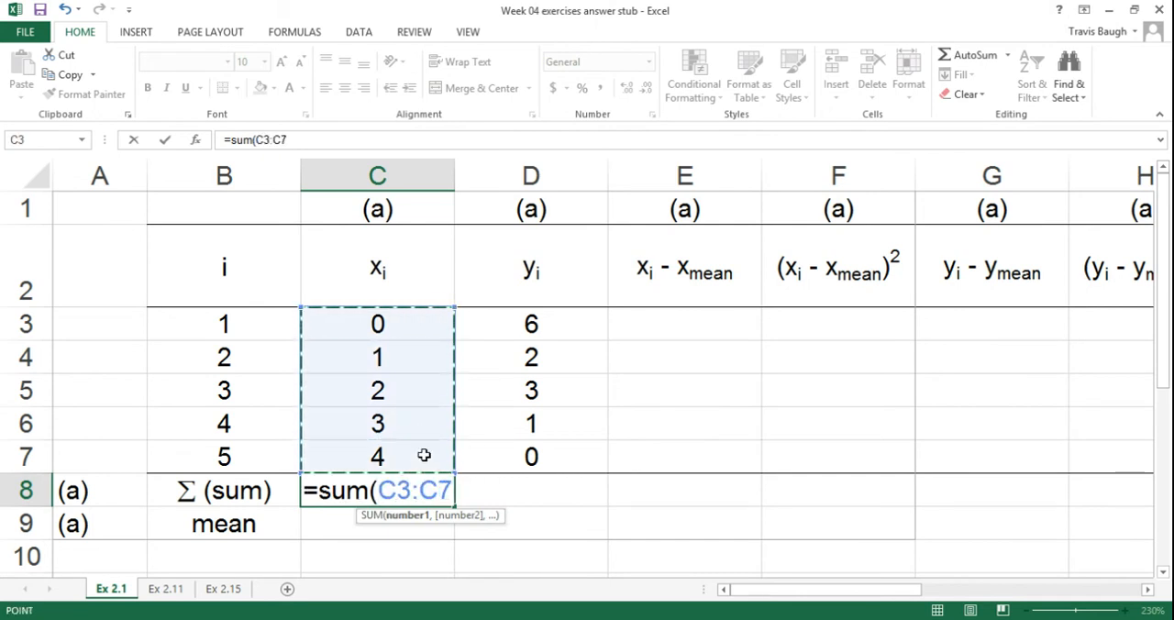
{"action": "type", "text": ")"}
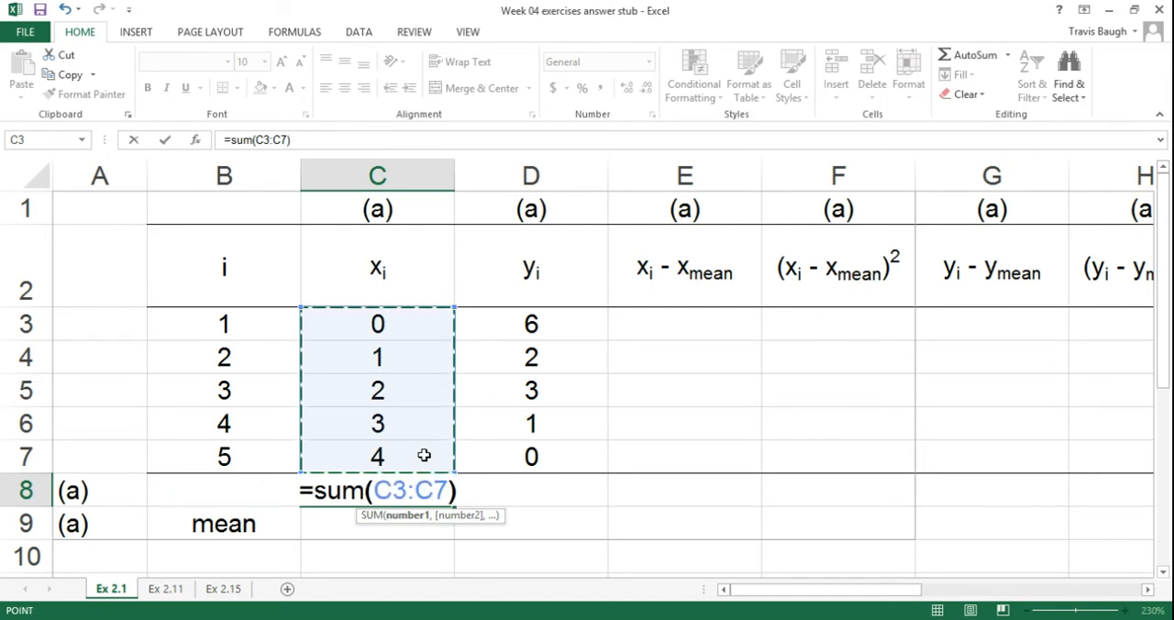
{"action": "key", "text": "Return"}
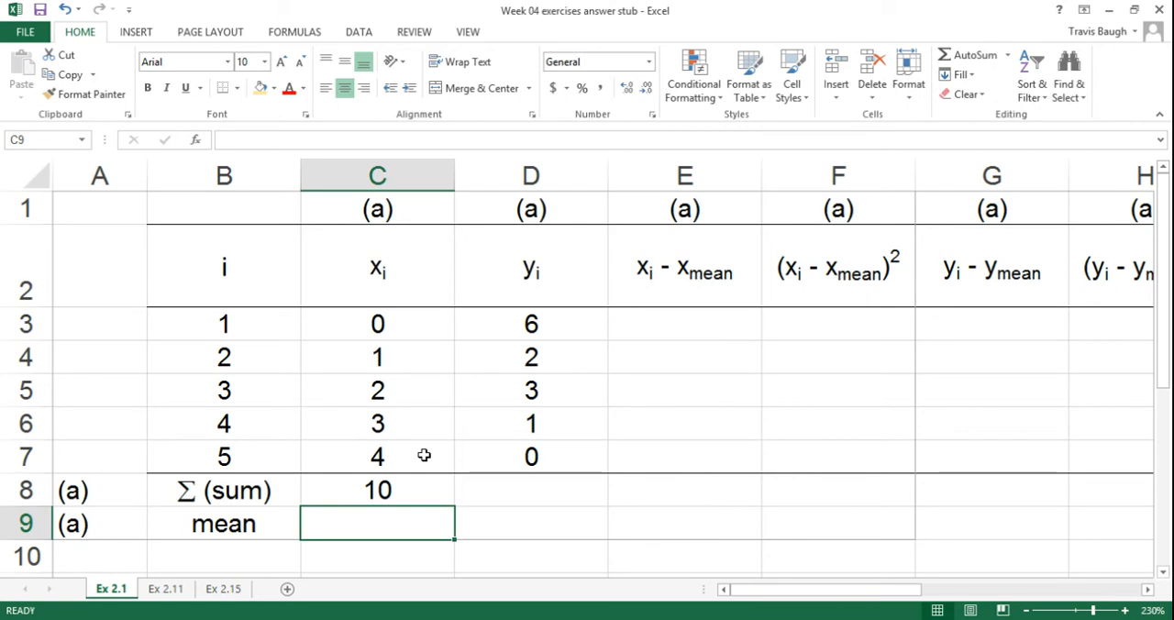
Step: Enter =AVERAGE(C3:C7) in cell C9 to calculate the mean of the x values
{"action": "type", "text": "=average"}
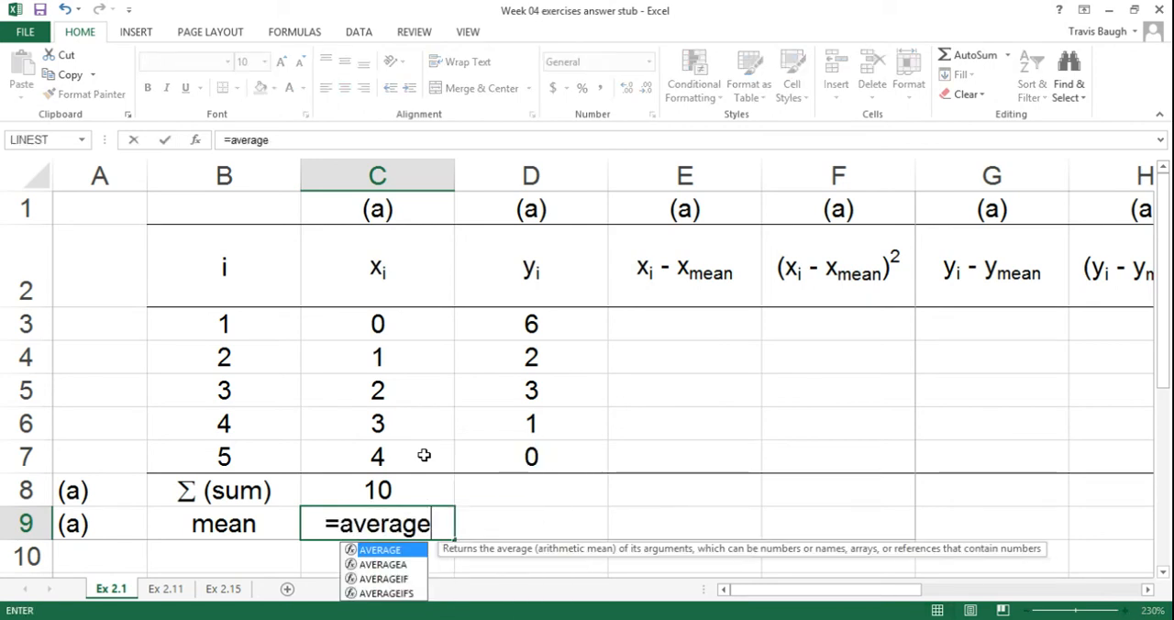
{"action": "type", "text": "("}
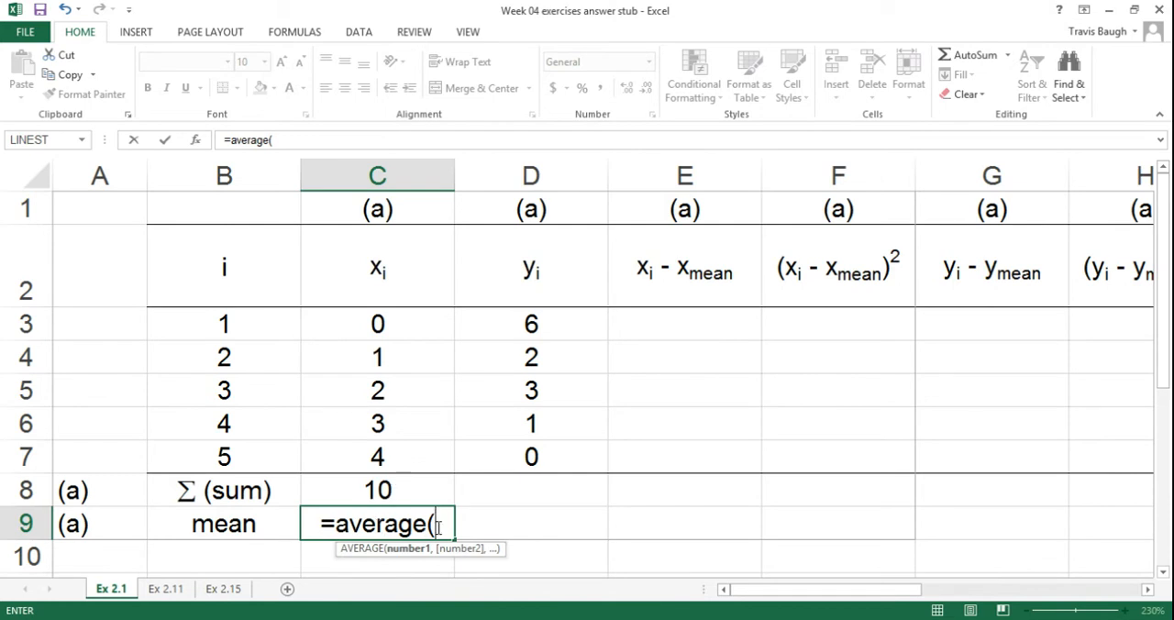
{"action": "left_click", "coordinate": [421, 327]}
{"action": "left_click_drag", "start_coordinate": [421, 327], "coordinate": [419, 449]}
{"action": "type", "text": ")"}
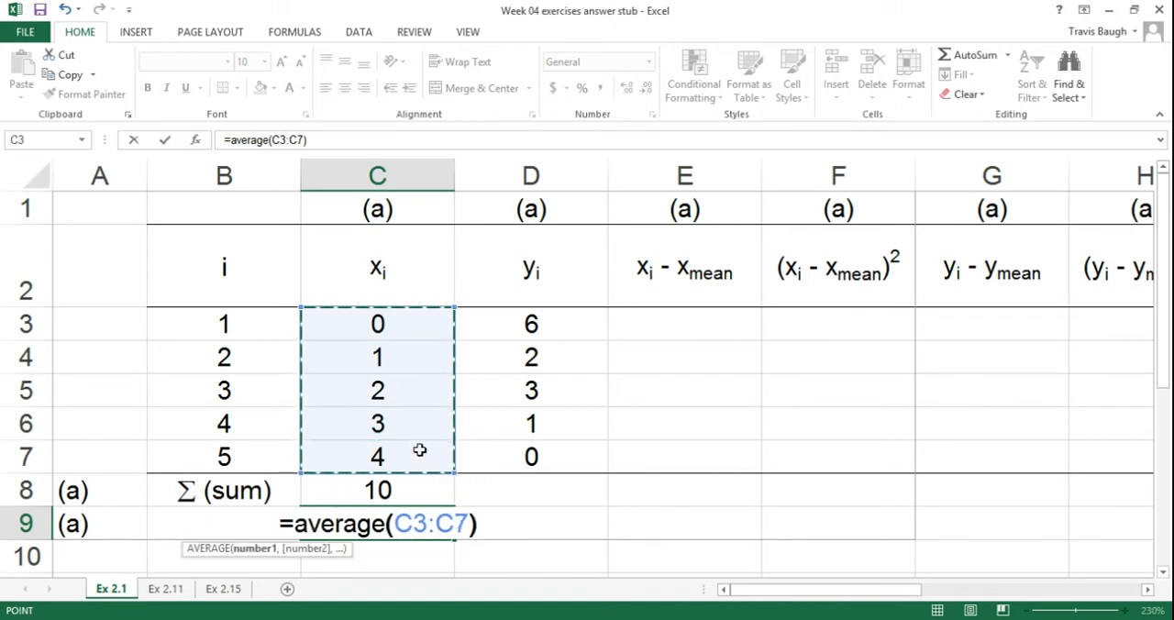
{"action": "key", "text": "Return"}
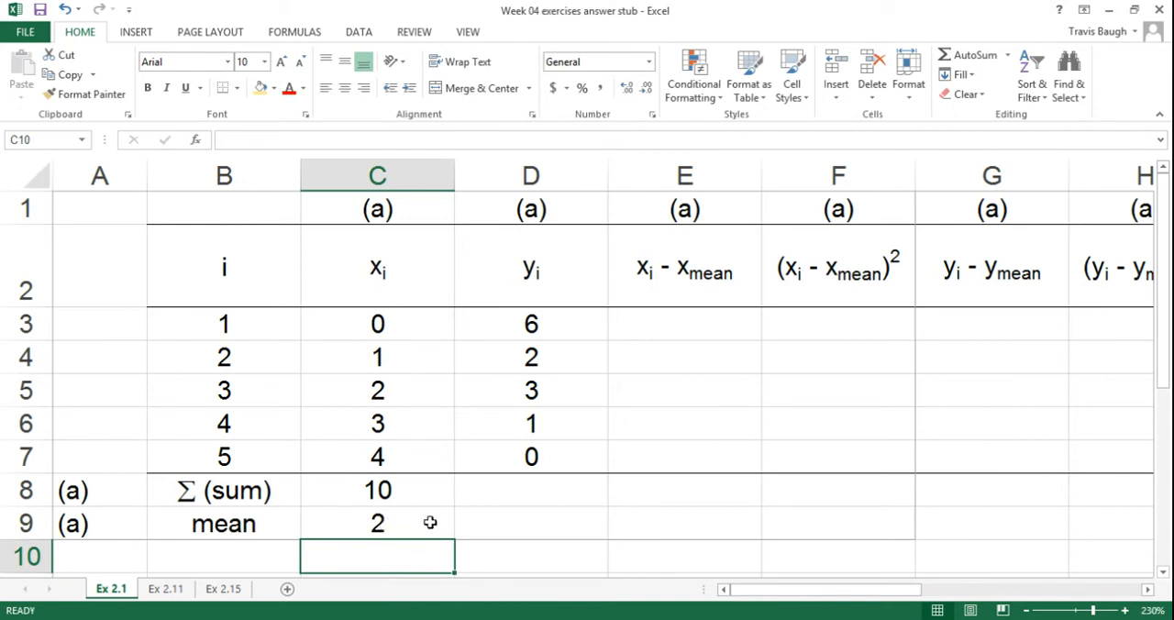
Step: Replace the mean formula in C9 with =C8/B7, dividing the x sum by the number of observations
{"action": "left_click", "coordinate": [430, 521]}
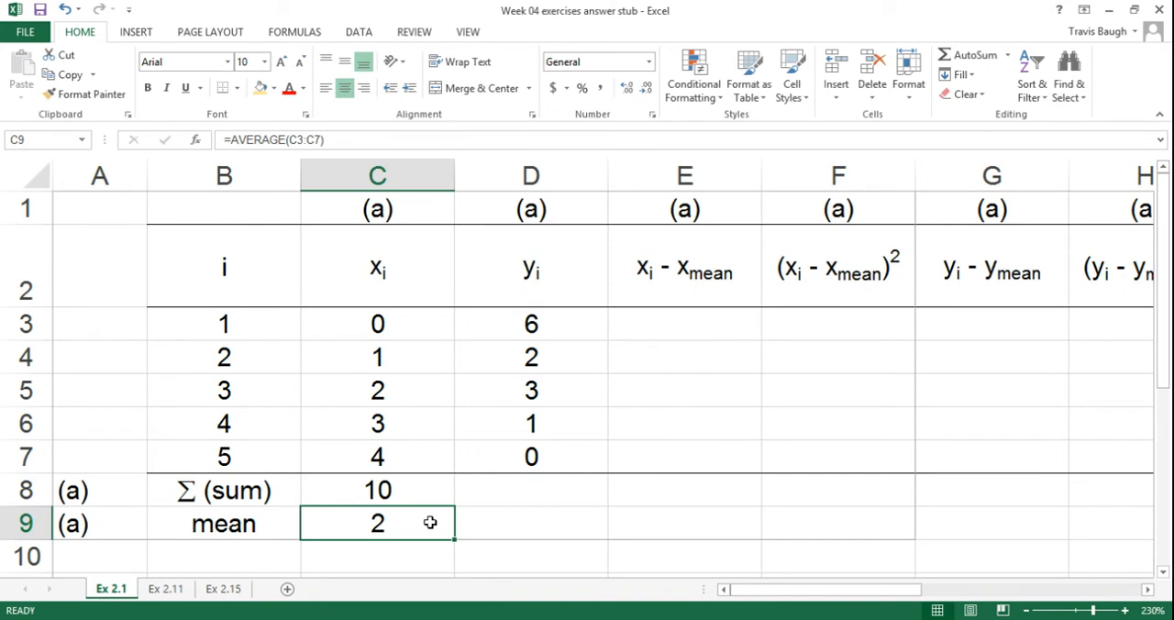
{"action": "double_click", "coordinate": [430, 522]}
{"action": "key", "text": "Escape"}
{"action": "type", "text": "="}
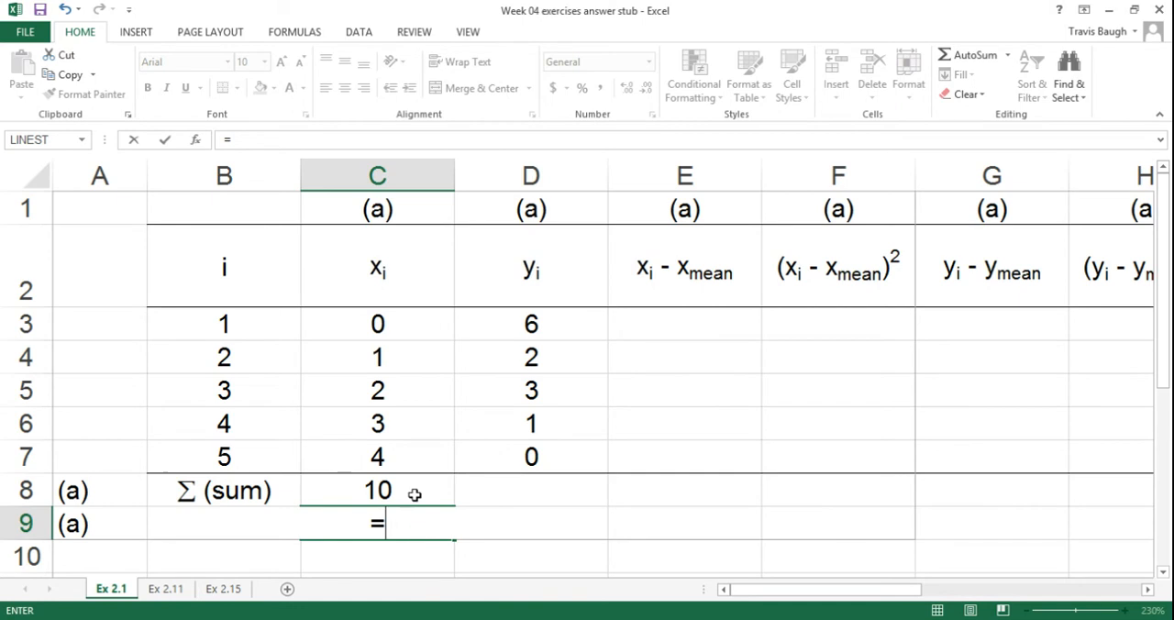
{"action": "left_click", "coordinate": [417, 497]}
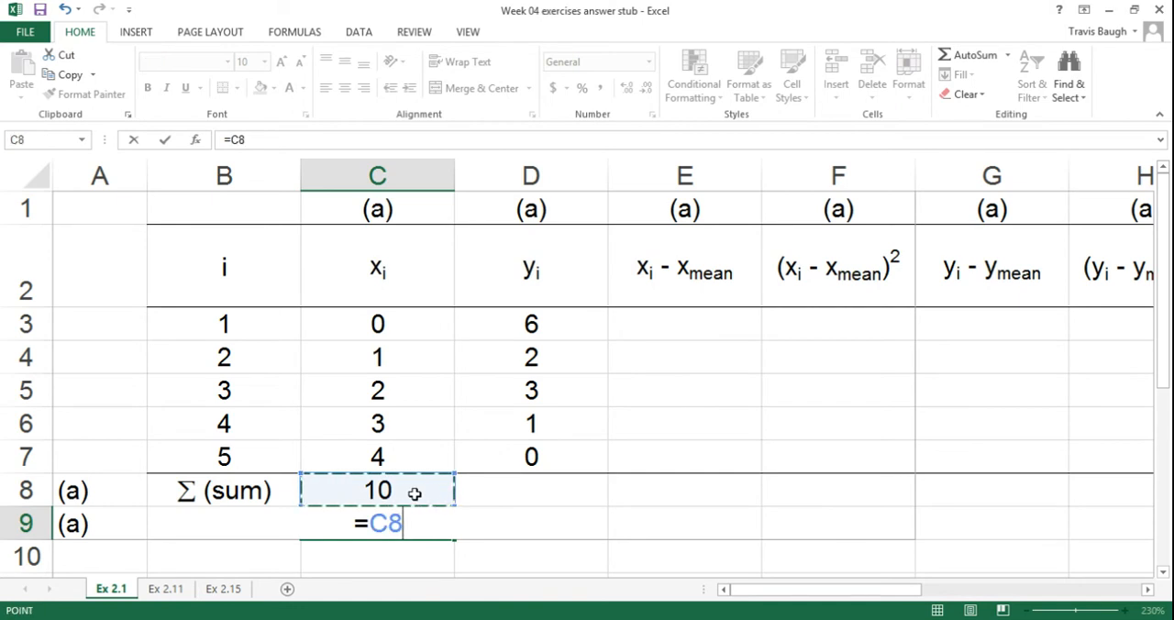
{"action": "type", "text": "/"}
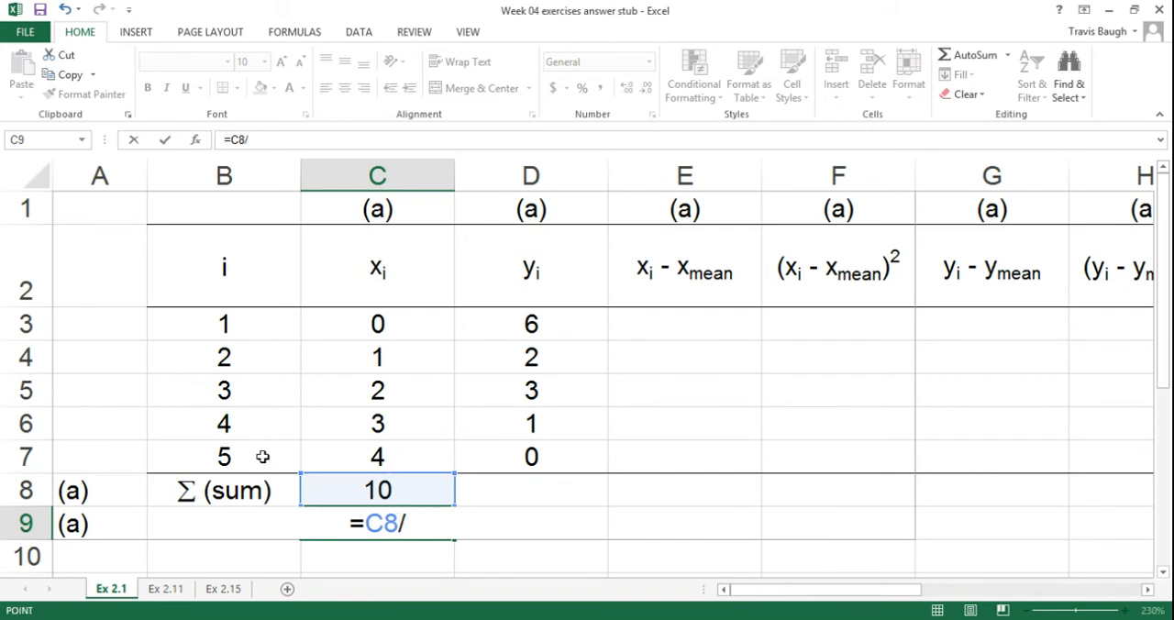
{"action": "left_click", "coordinate": [262, 457]}
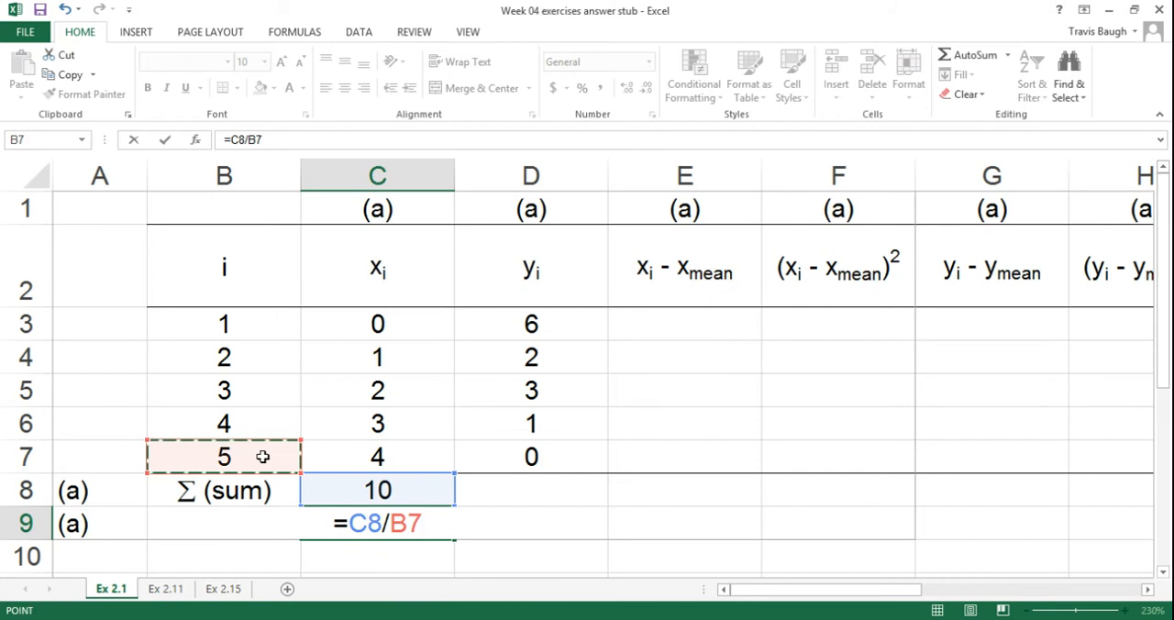
{"action": "key", "text": "ctrl+Return"}
{"action": "key", "text": "Down"}
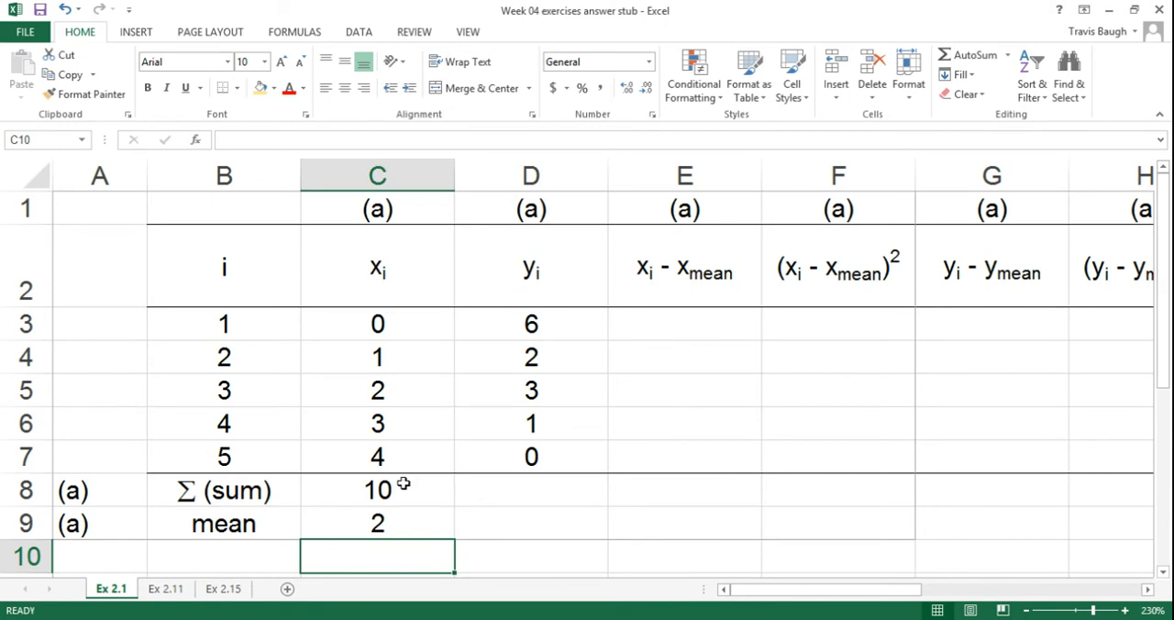
Step: Copy the sum and mean formulas from C8:C9 into D8:D9 and inspect the cell references in both copies
{"action": "left_click_drag", "start_coordinate": [404, 484], "coordinate": [406, 519]}
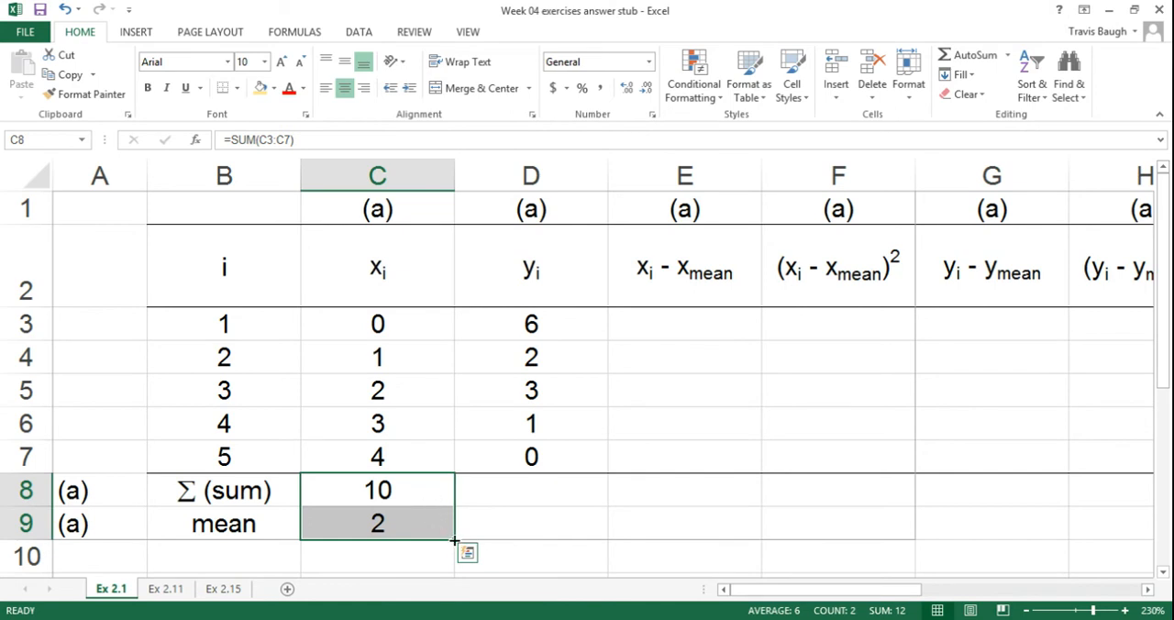
{"action": "left_click_drag", "start_coordinate": [454, 541], "coordinate": [597, 541]}
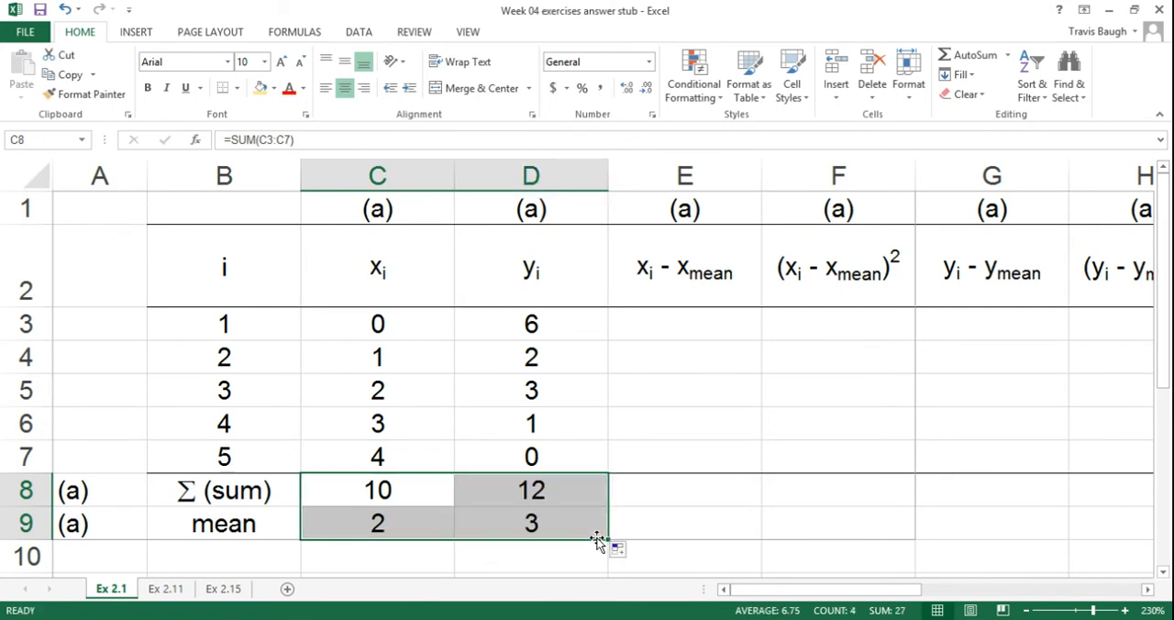
{"action": "left_click", "coordinate": [571, 487]}
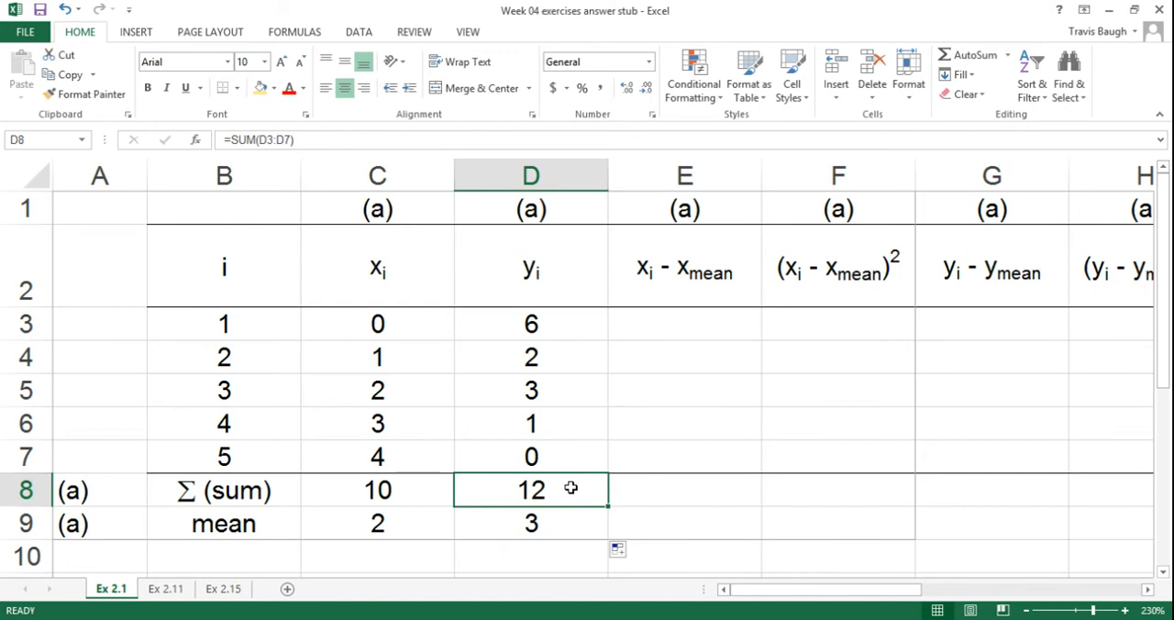
{"action": "double_click", "coordinate": [570, 488]}
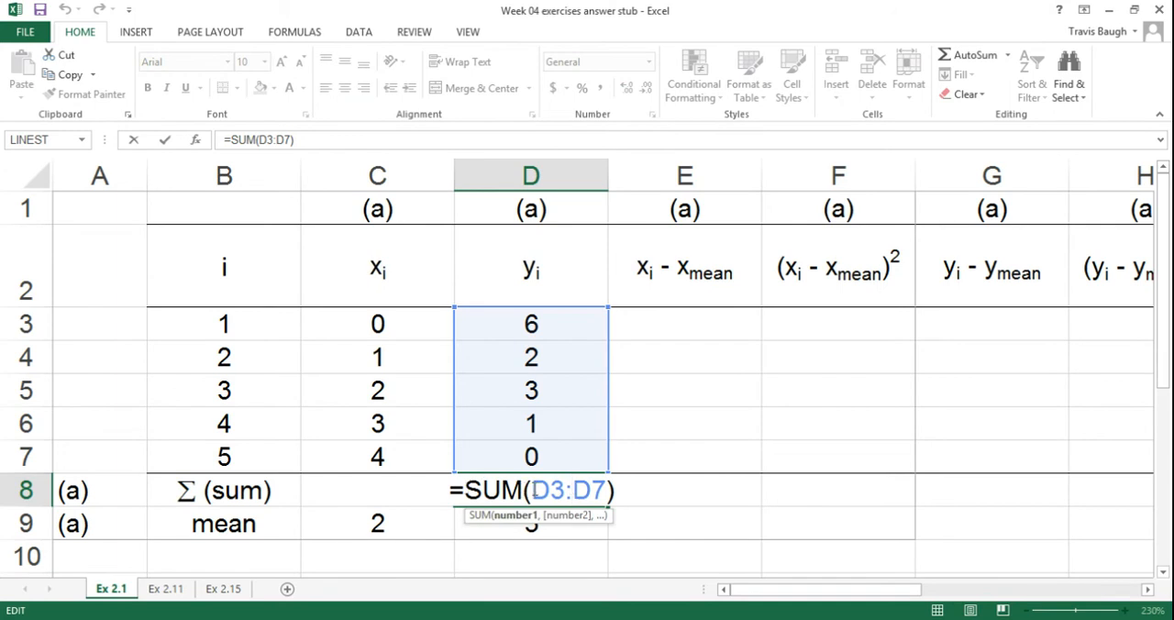
{"action": "scroll", "coordinate": [485, 401], "scroll_direction": "right", "scroll_amount": 3}
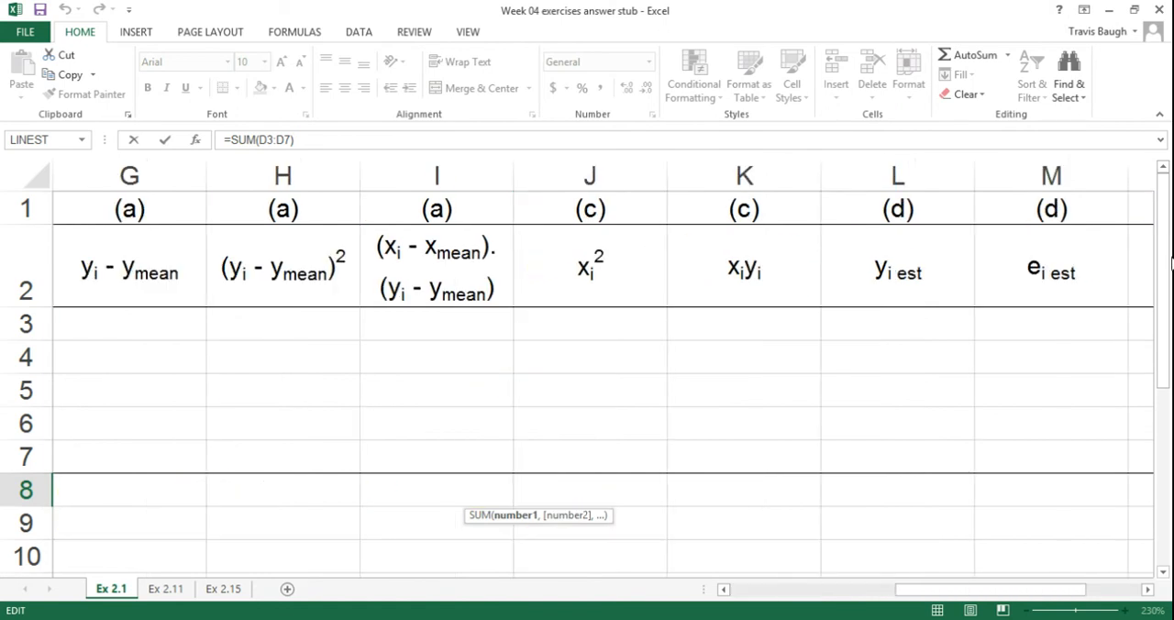
{"action": "left_click", "coordinate": [770, 591]}
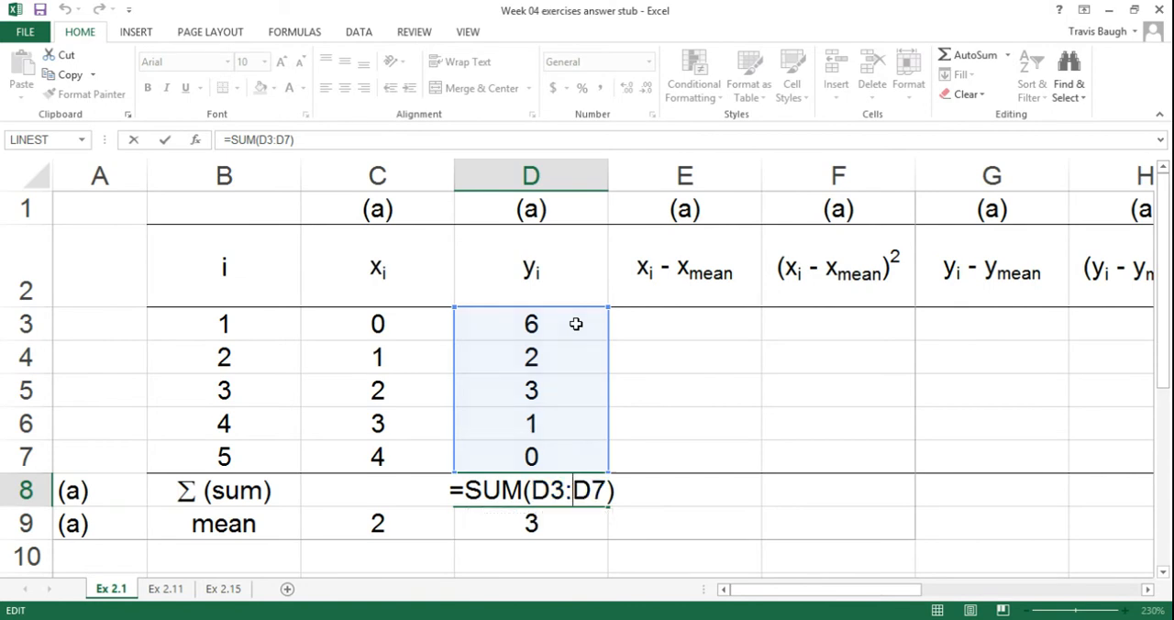
{"action": "key", "text": "Return"}
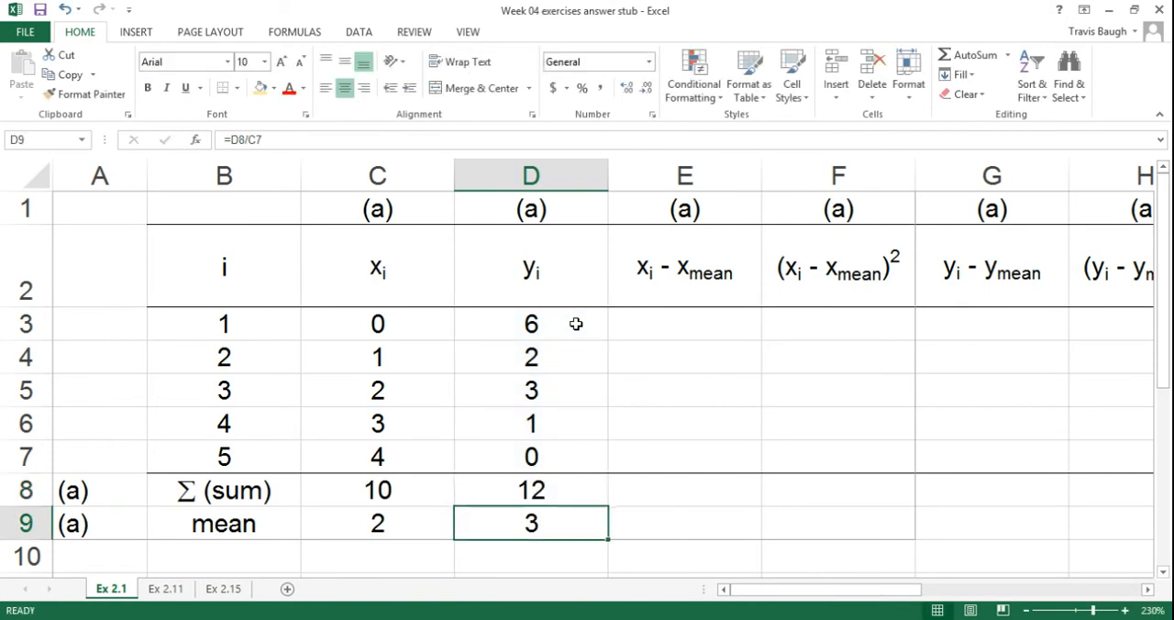
{"action": "double_click", "coordinate": [562, 523]}
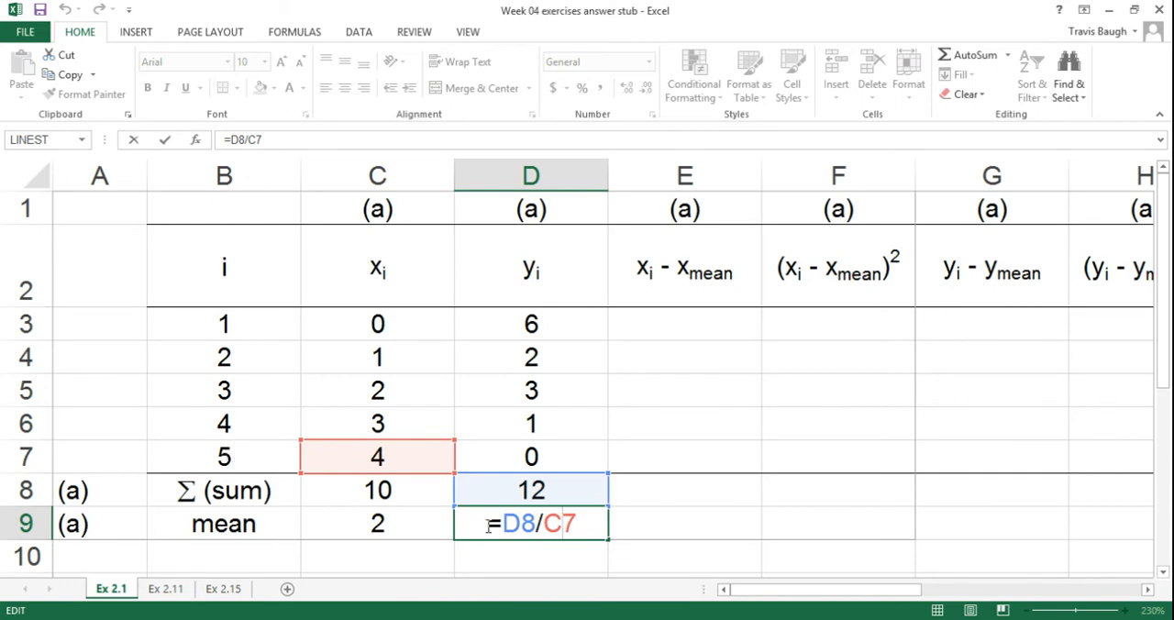
Step: Fix column B as absolute in the x mean formula in C9, making it =C8/$B7
{"action": "left_click", "coordinate": [355, 523]}
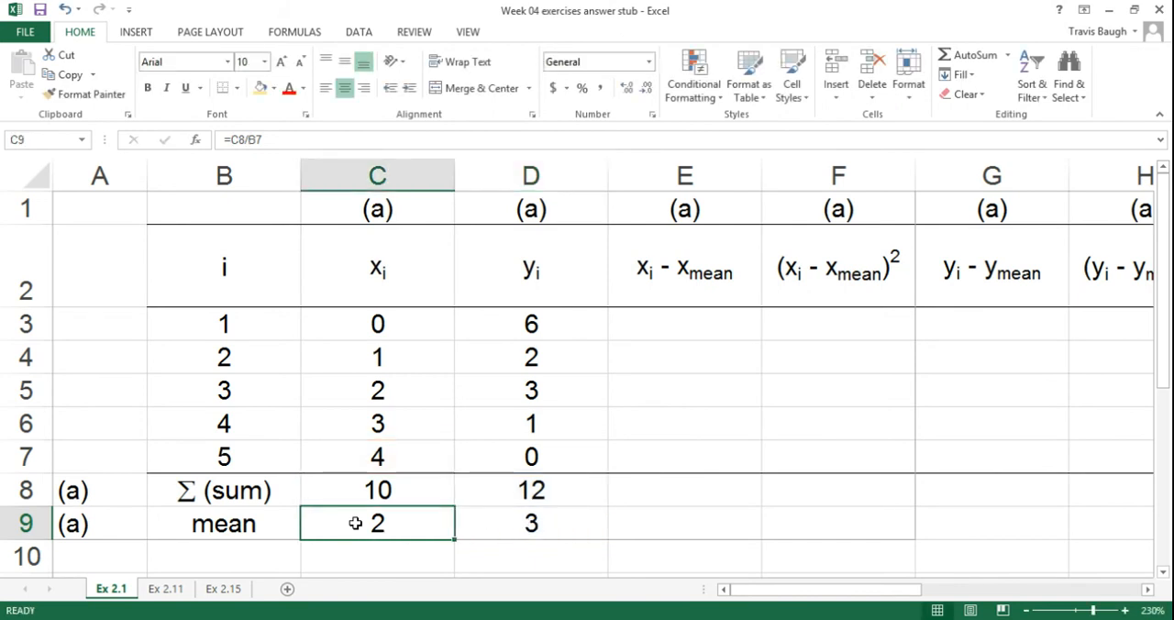
{"action": "double_click", "coordinate": [417, 521]}
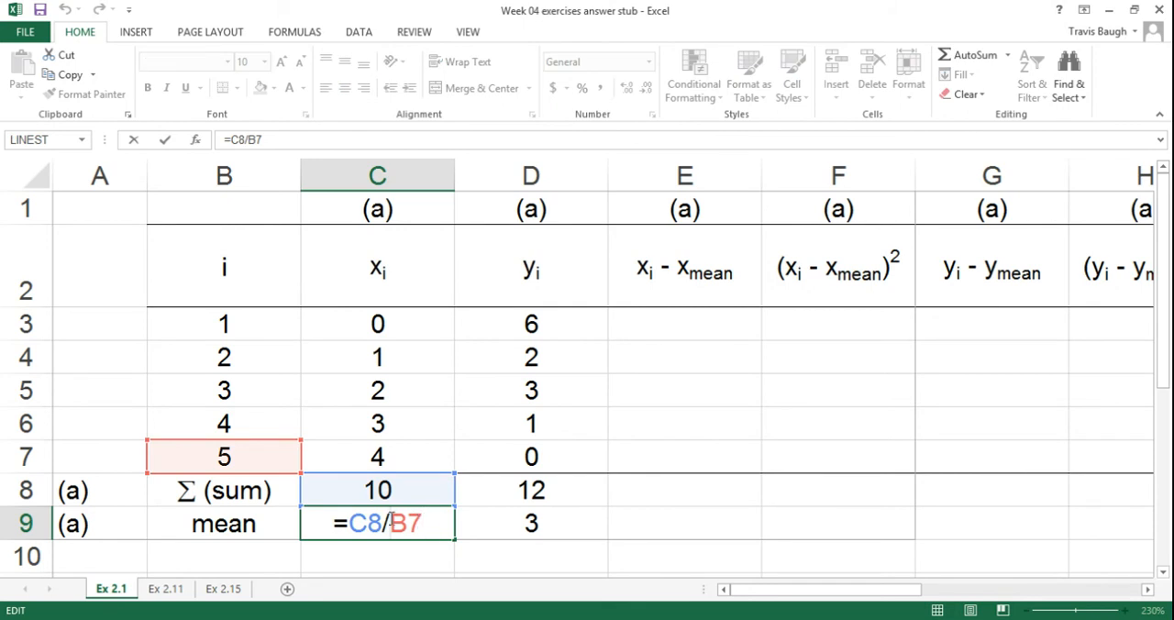
{"action": "type", "text": "$"}
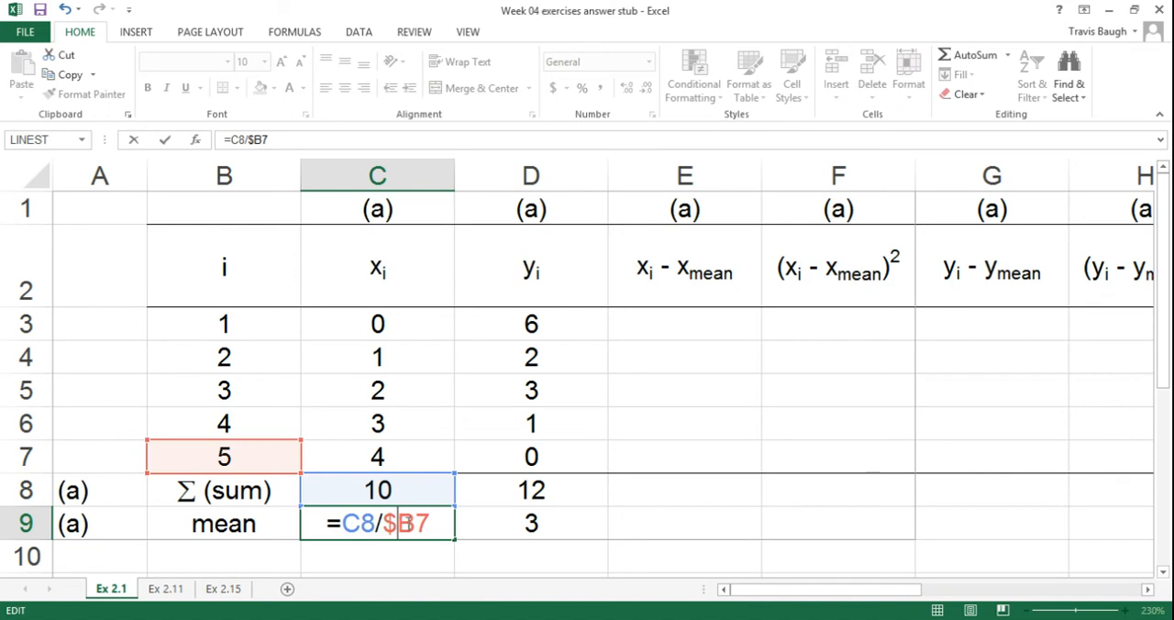
{"action": "left_click", "coordinate": [404, 528]}
{"action": "key", "text": "Return"}
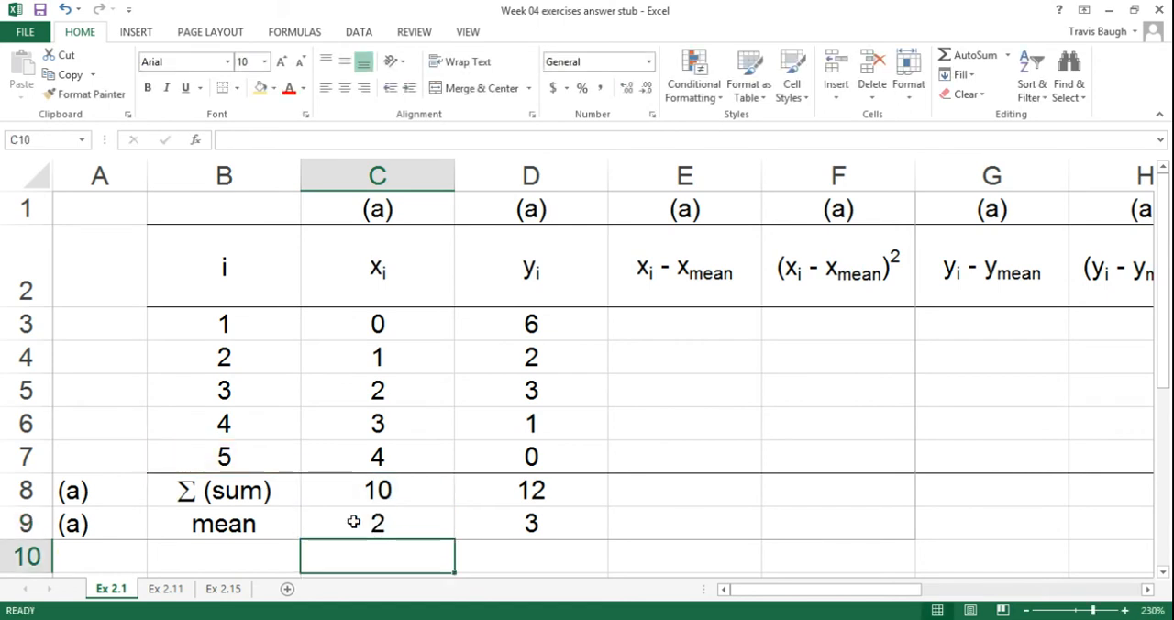
Step: Copy the corrected mean formula from C9 into D9 and check the references in the copy
{"action": "left_click", "coordinate": [380, 521]}
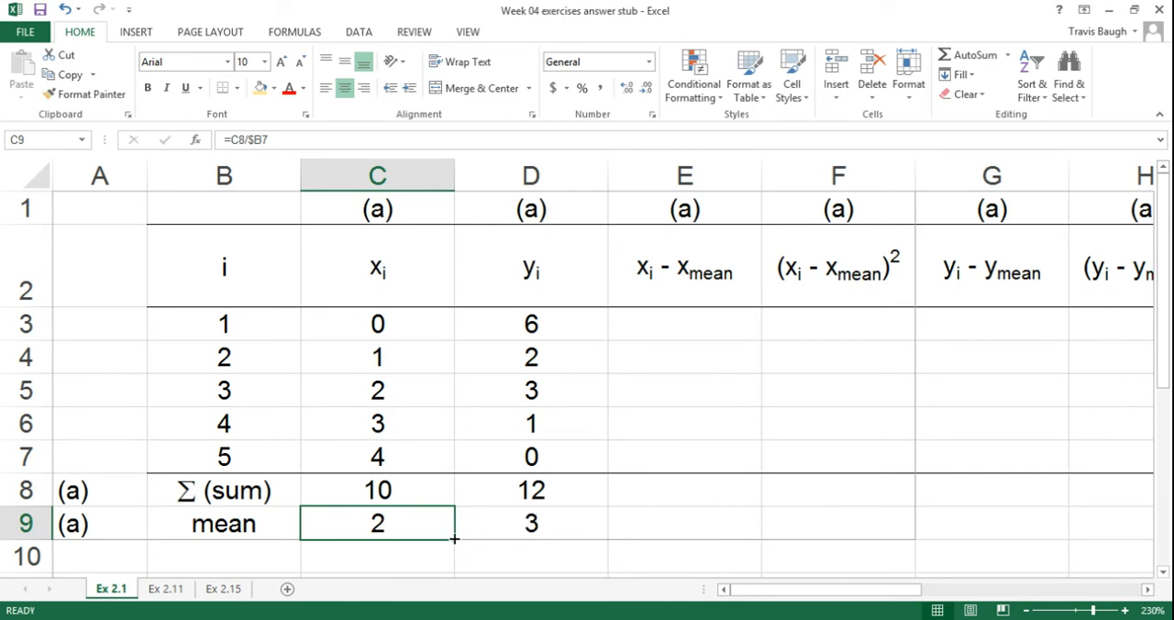
{"action": "left_click_drag", "start_coordinate": [455, 538], "coordinate": [595, 536]}
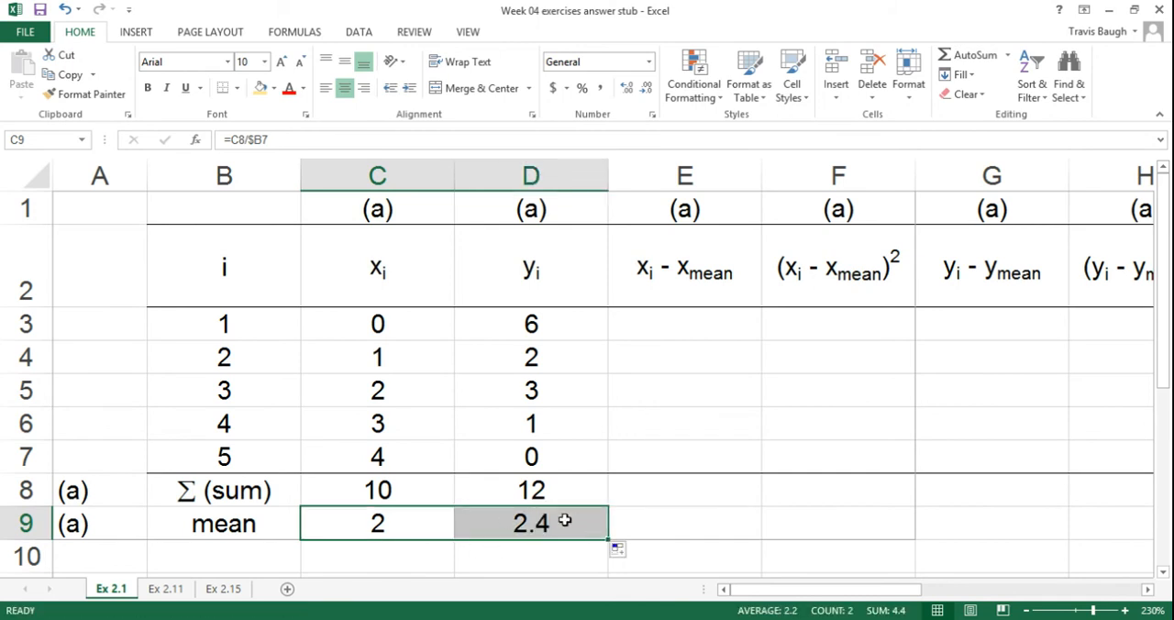
{"action": "left_click", "coordinate": [564, 520]}
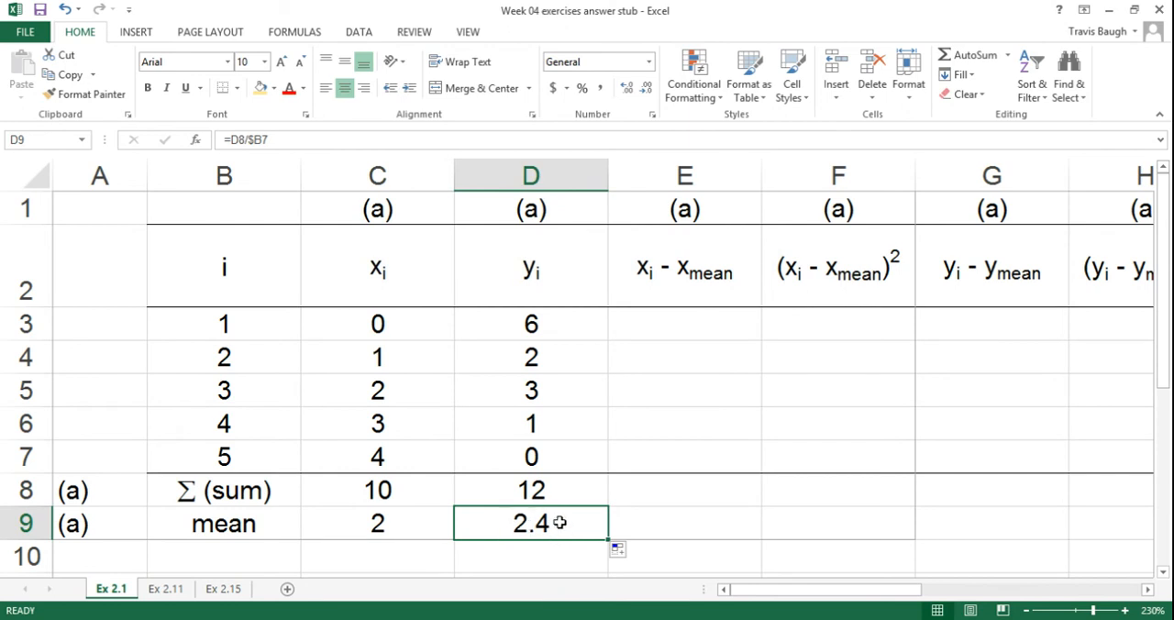
{"action": "double_click", "coordinate": [559, 521]}
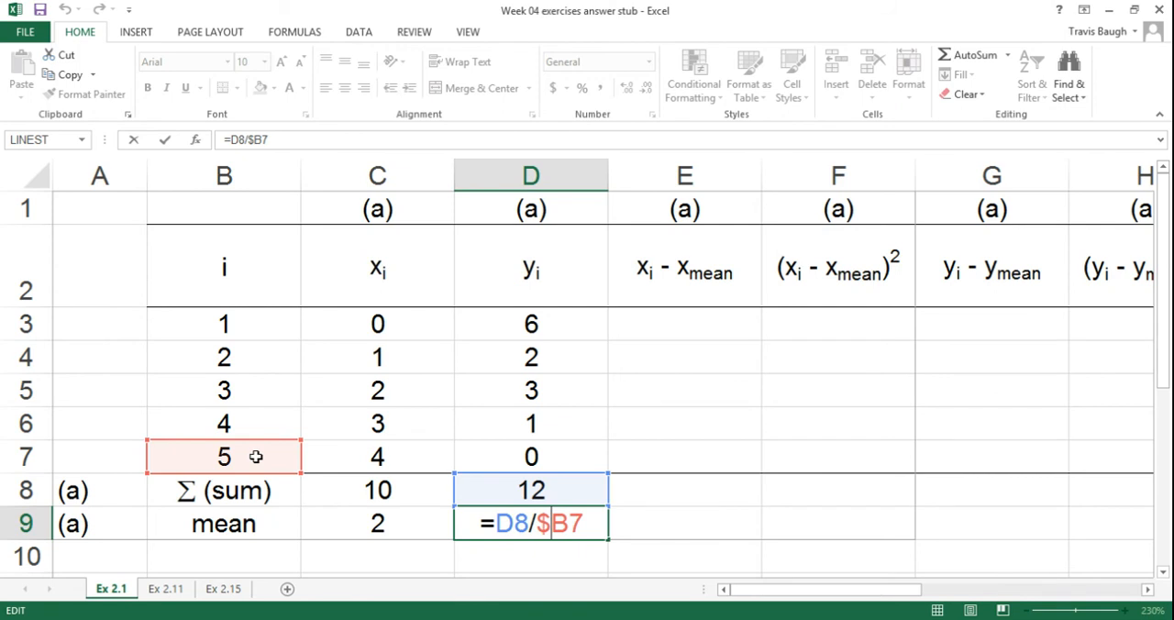
{"action": "key", "text": "Return"}
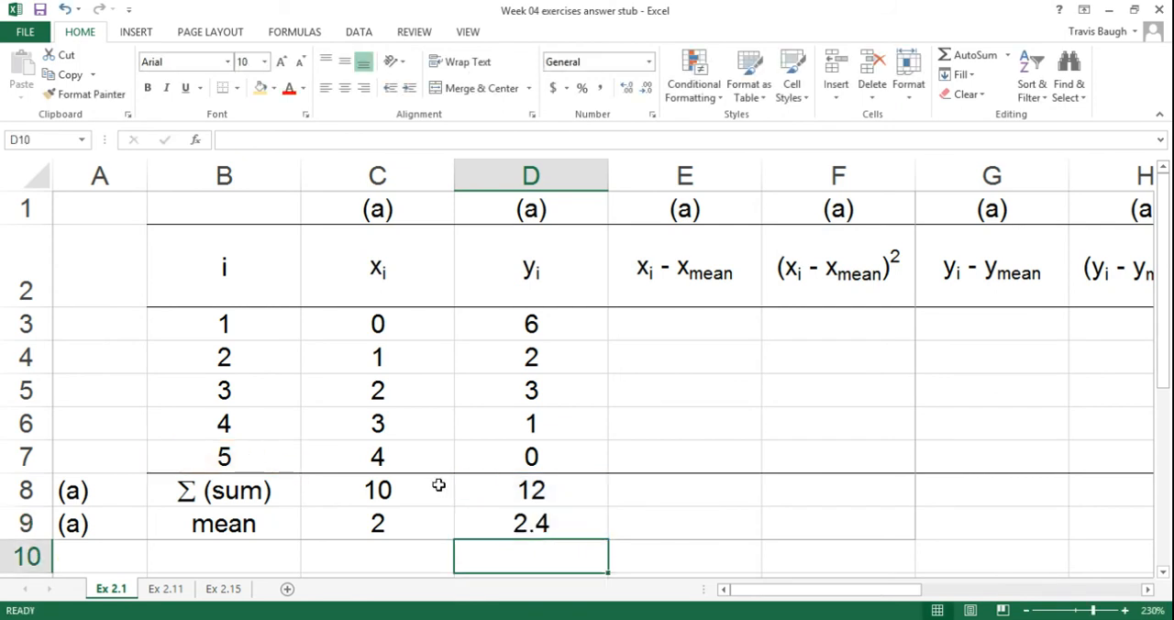
Step: Enter the first x deviation formula =C3-C9 in E3, subtracting the x mean from the first x value
{"action": "left_click", "coordinate": [690, 318]}
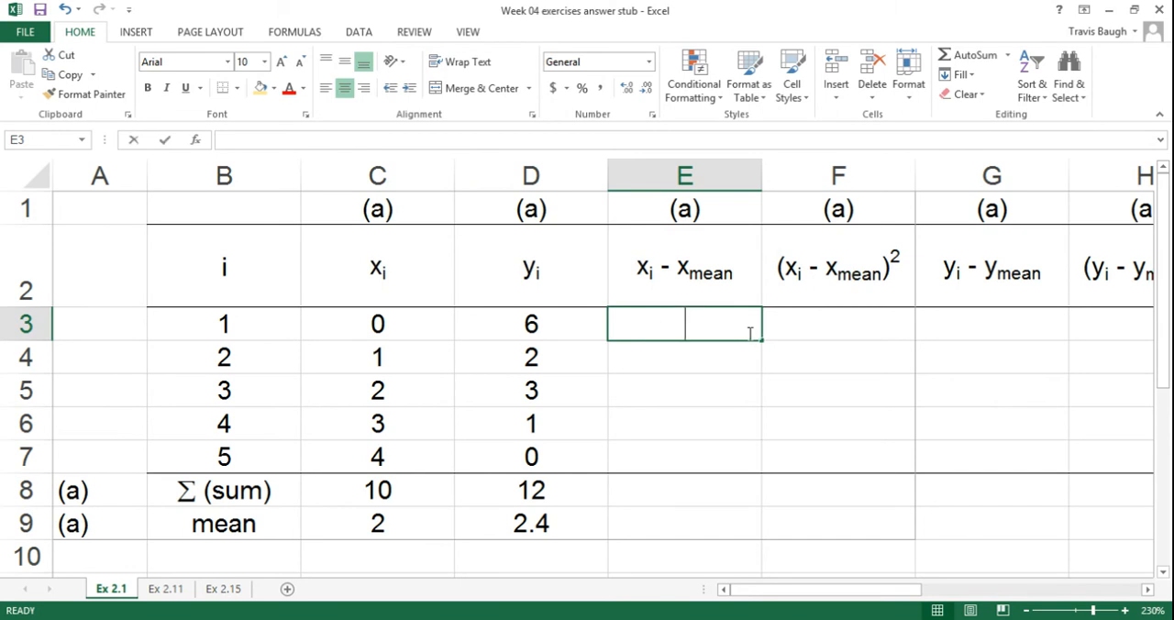
{"action": "type", "text": "="}
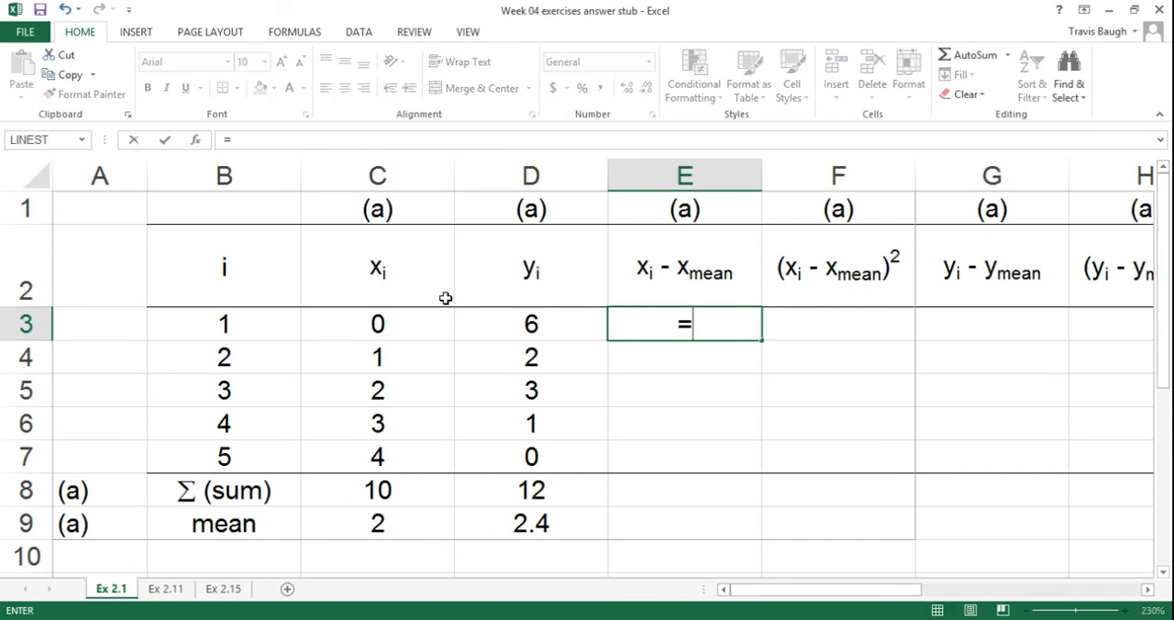
{"action": "left_click", "coordinate": [388, 319]}
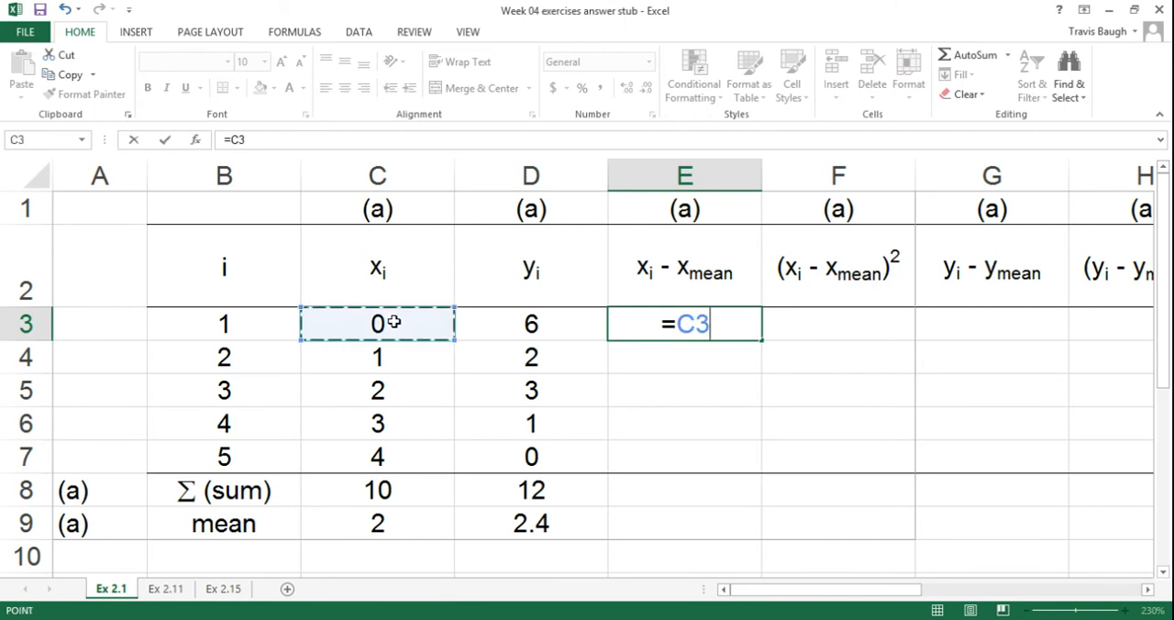
{"action": "type", "text": "-"}
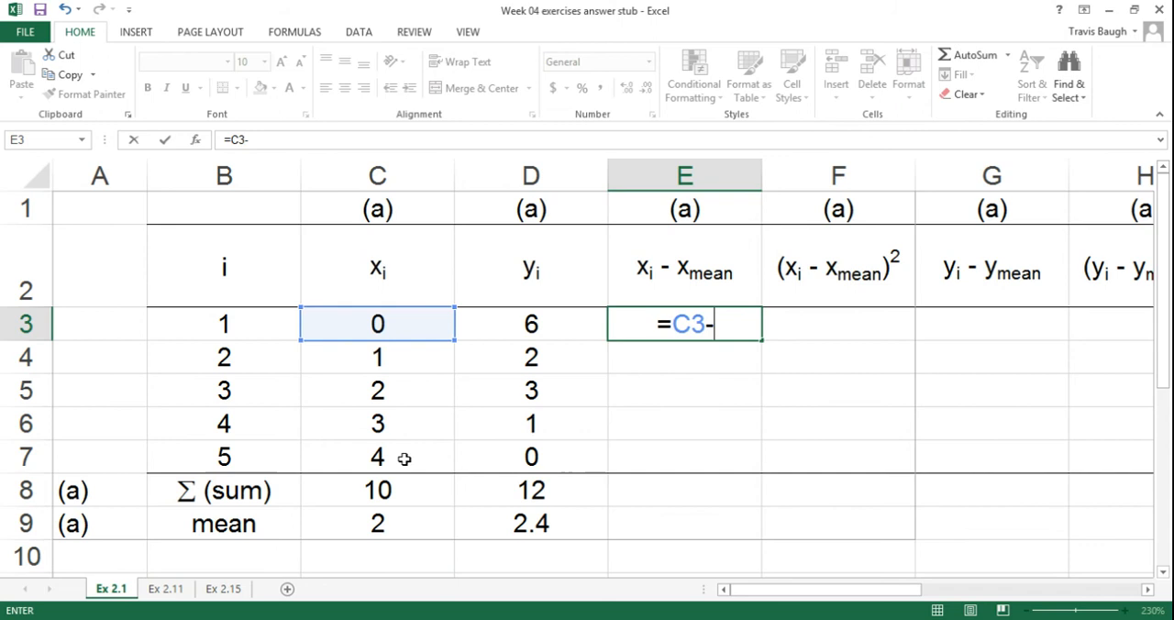
{"action": "left_click", "coordinate": [396, 519]}
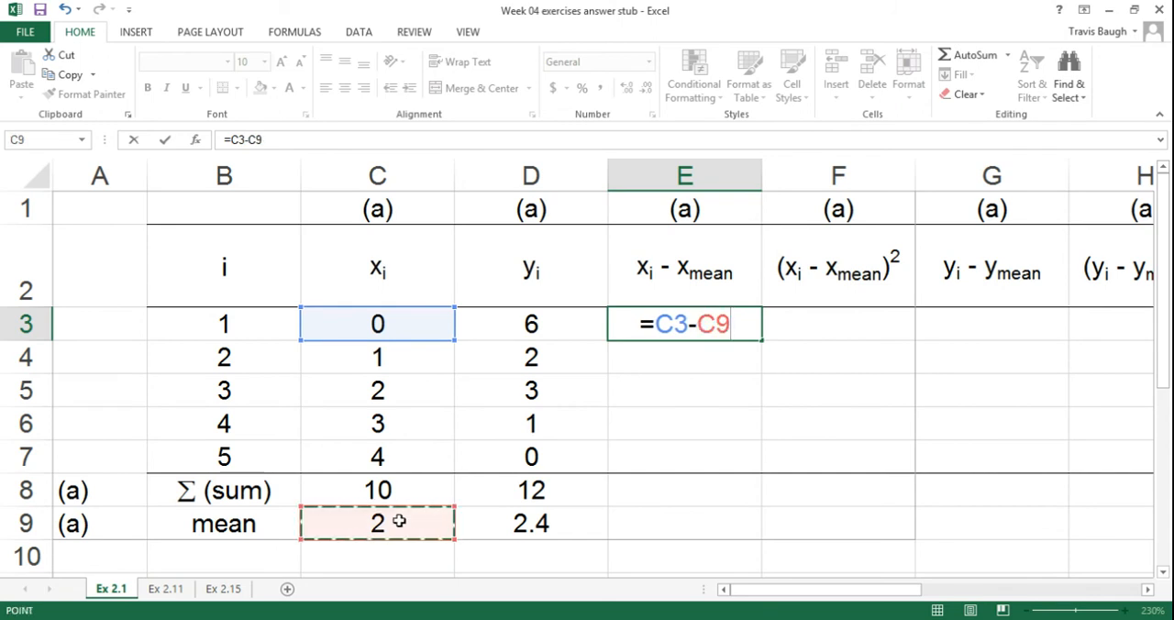
{"action": "key", "text": "Return"}
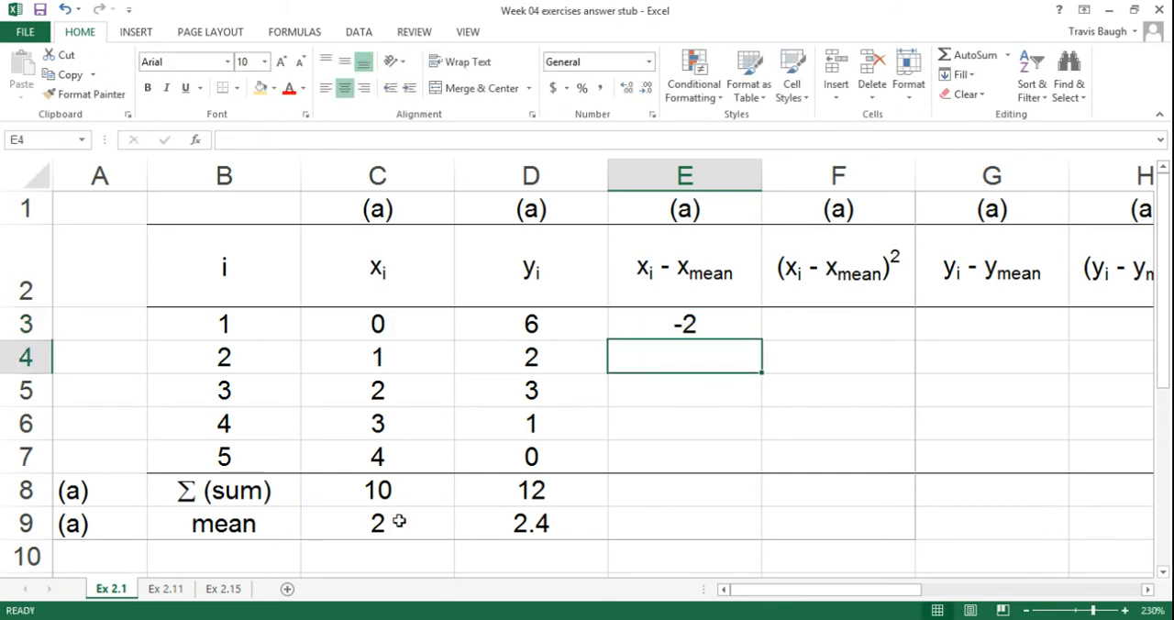
Step: Copy the x deviation formula from E3 down to E7 and inspect the cell references in E4
{"action": "left_click", "coordinate": [743, 324]}
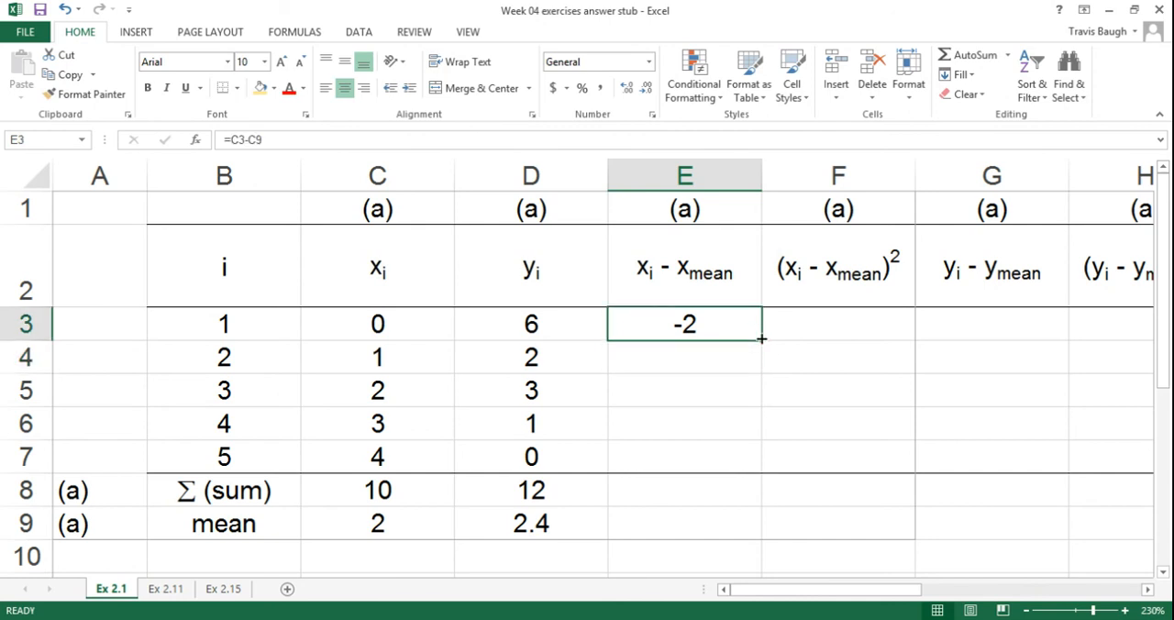
{"action": "left_click_drag", "start_coordinate": [762, 340], "coordinate": [768, 484]}
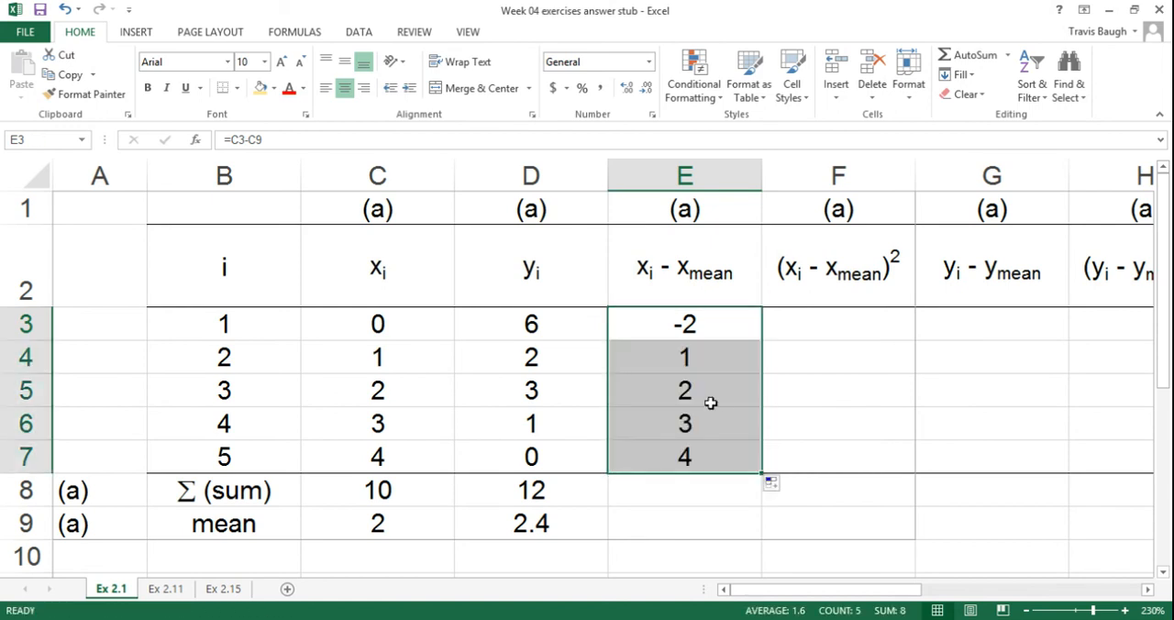
{"action": "left_click", "coordinate": [706, 352]}
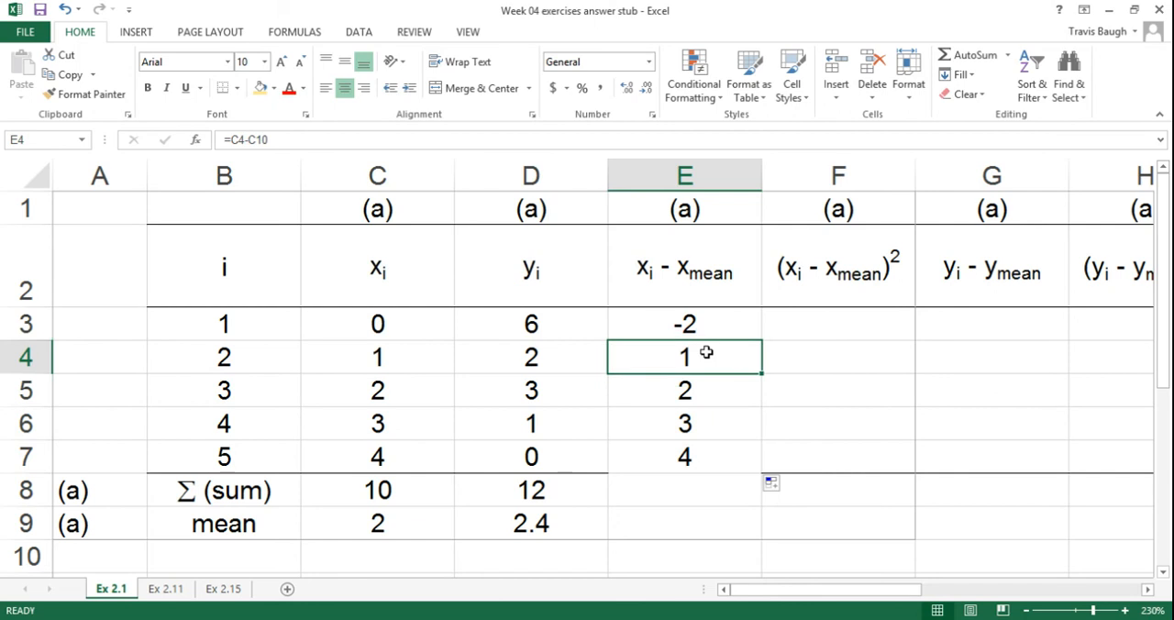
{"action": "double_click", "coordinate": [706, 352]}
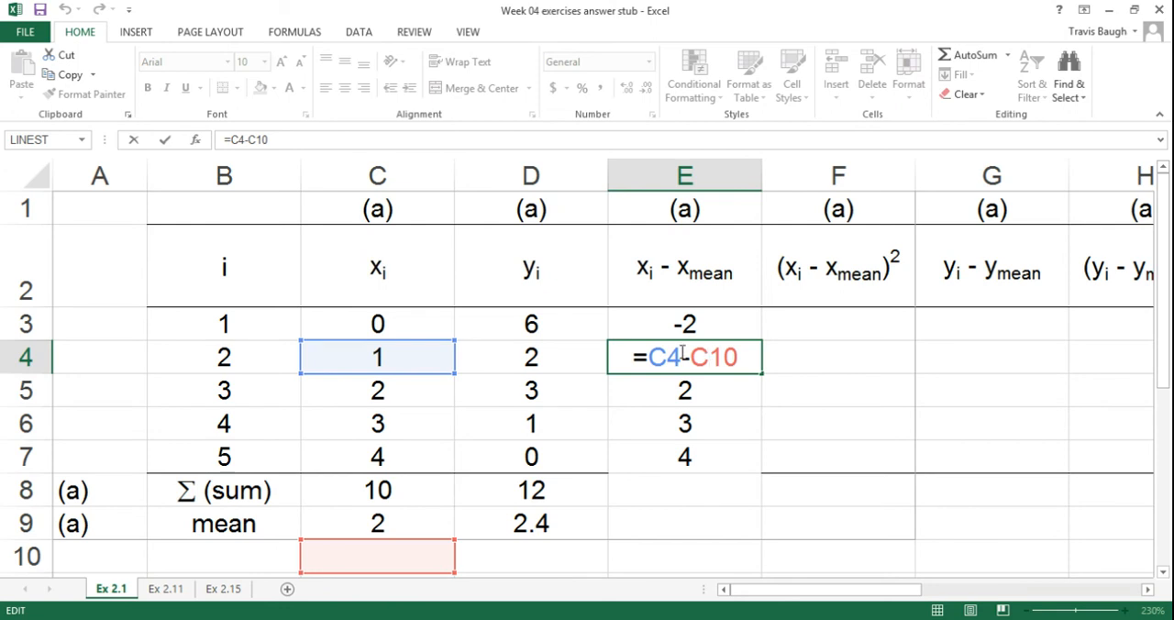
{"action": "key", "text": "super+c"}
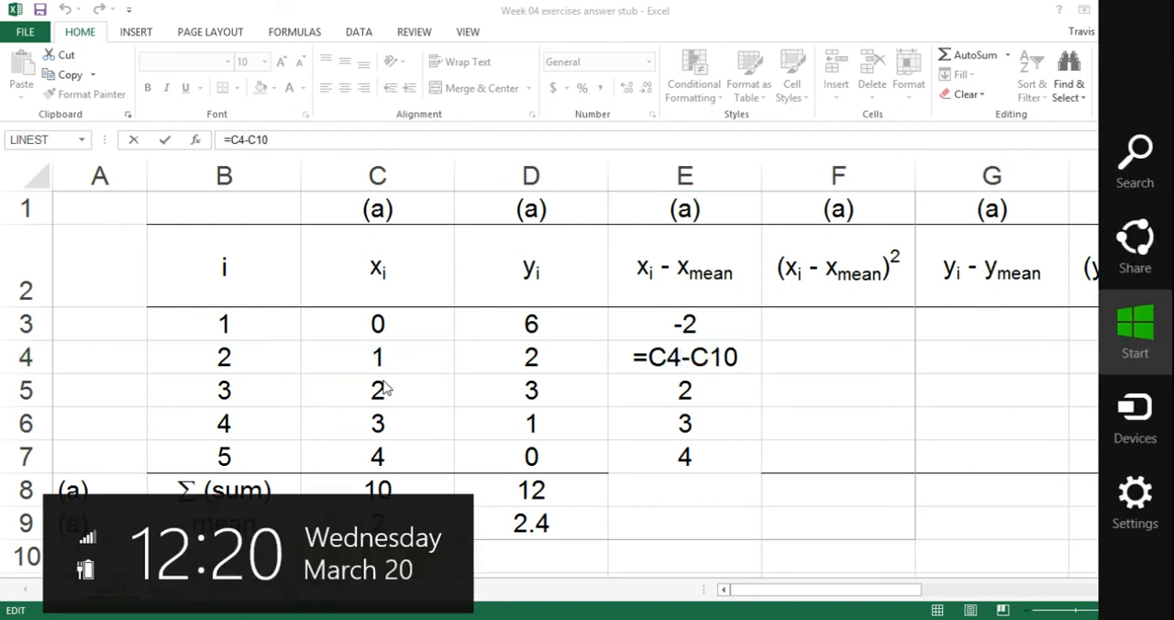
{"action": "left_click", "coordinate": [387, 360]}
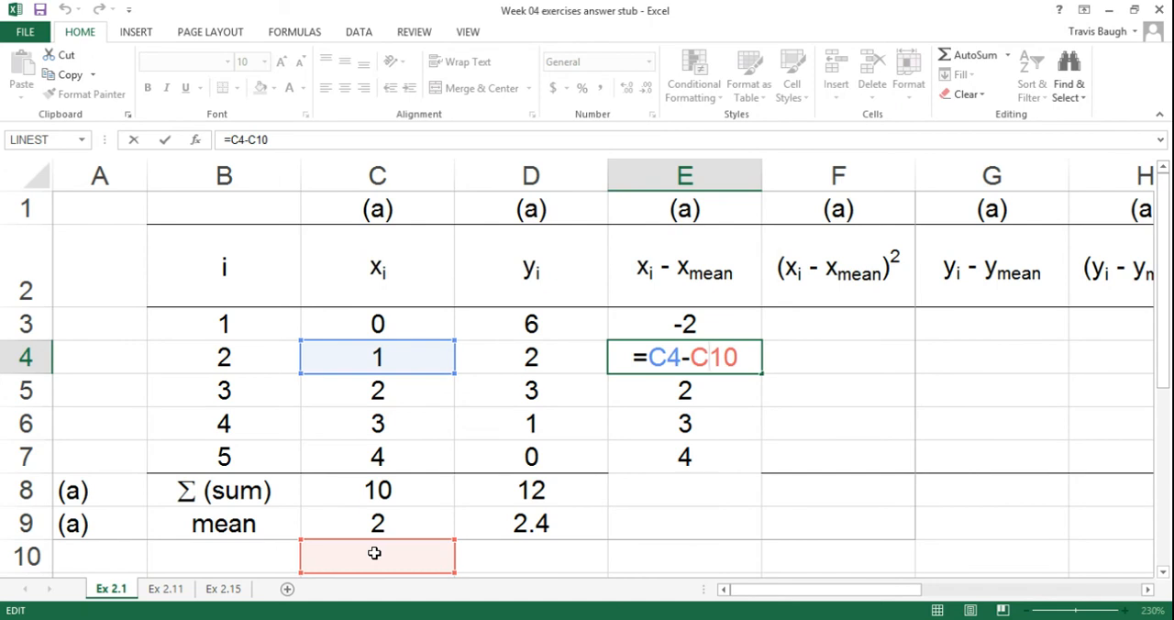
{"action": "key", "text": "ctrl+Return"}
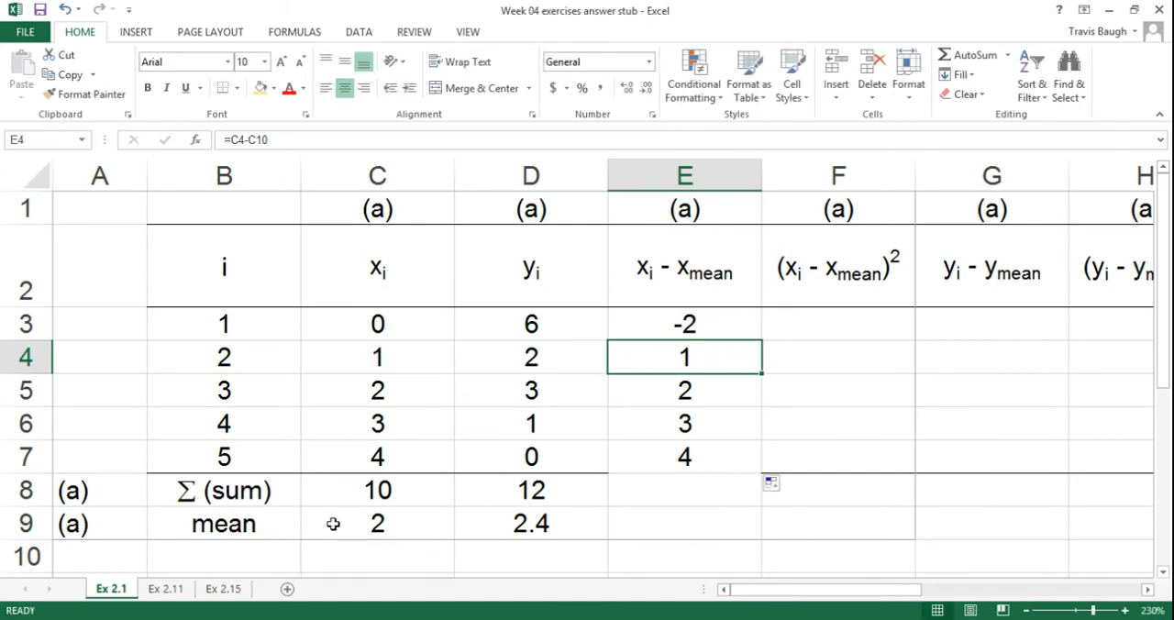
Step: Fix row 9 as absolute in the E3 deviation formula, making it =C3-C$9
{"action": "left_click", "coordinate": [726, 328]}
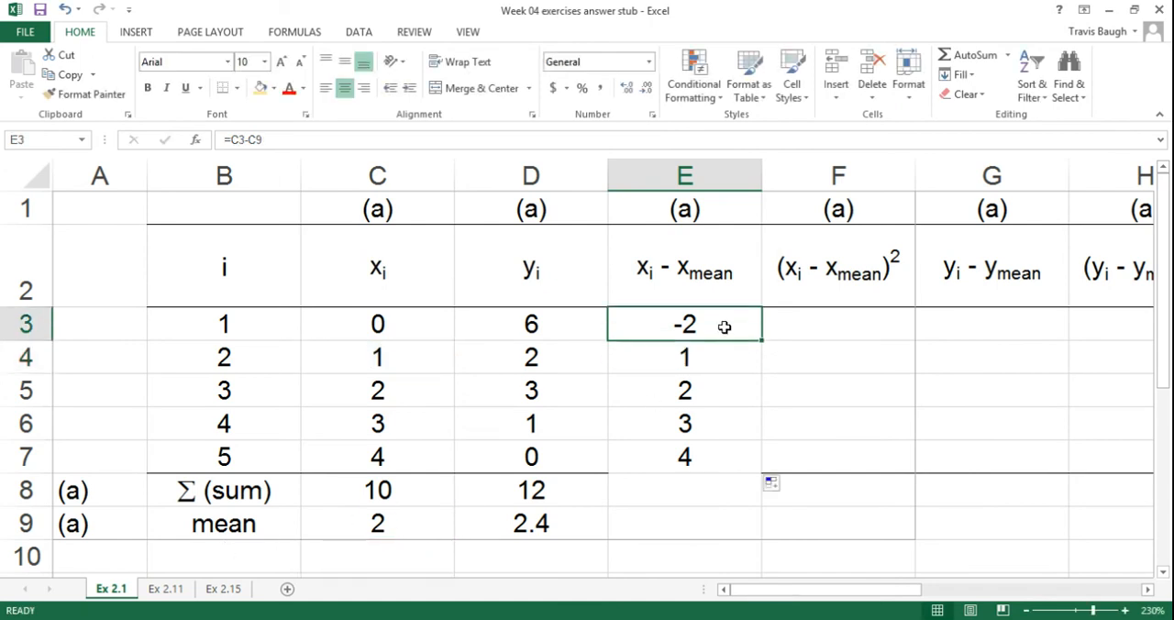
{"action": "double_click", "coordinate": [715, 323]}
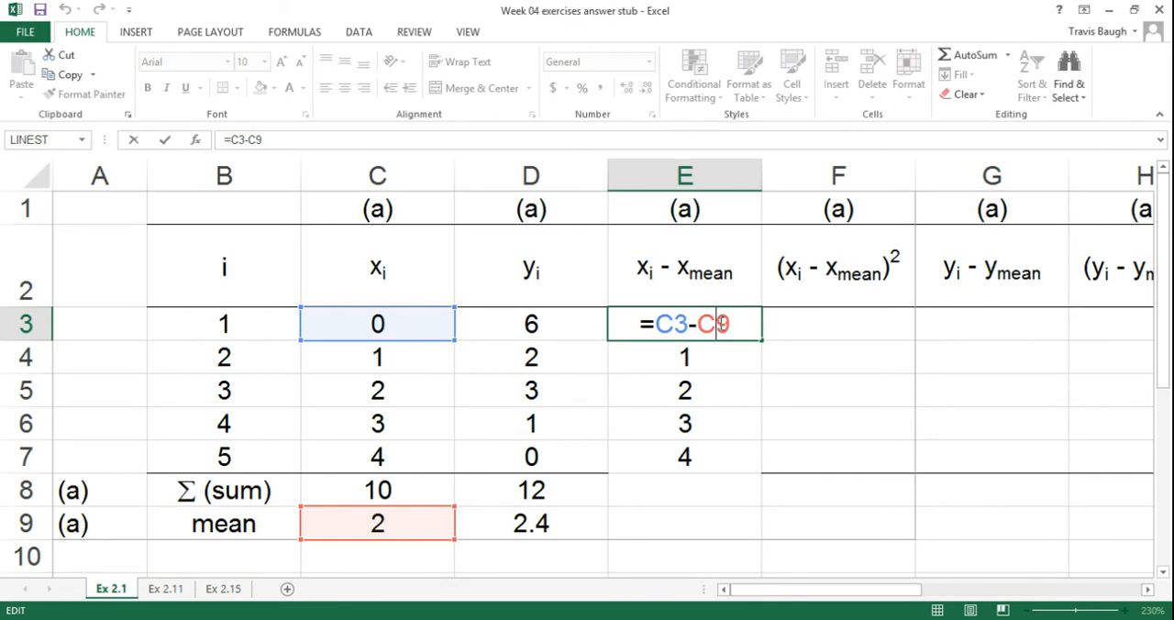
{"action": "type", "text": "$"}
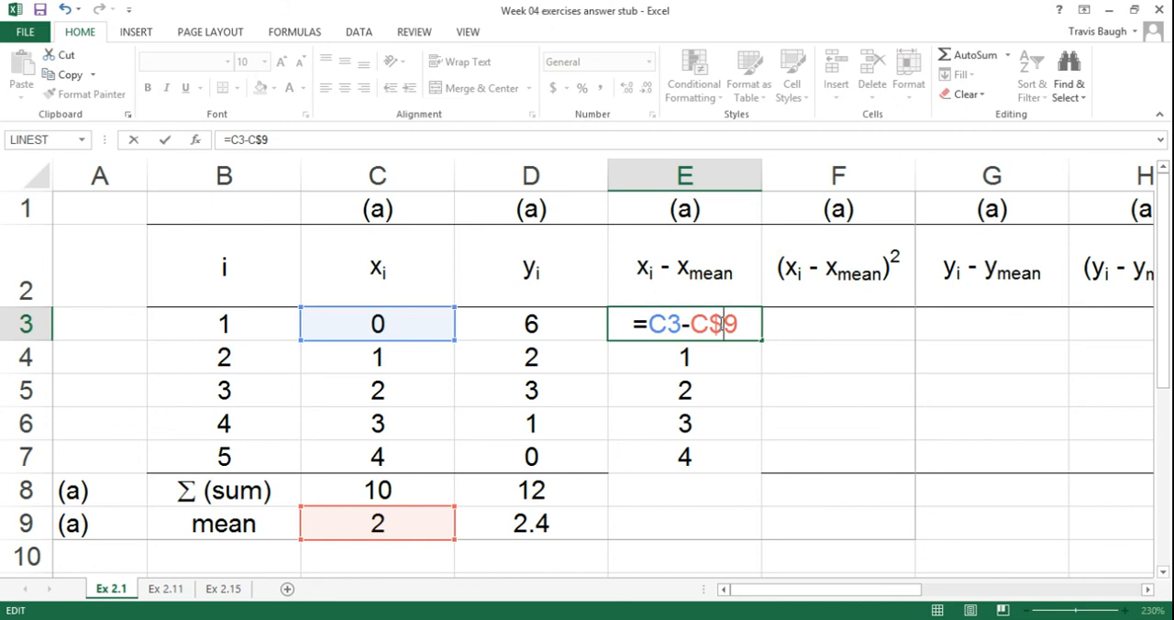
{"action": "key", "text": "Return"}
Step: Copy the corrected deviation formula from E3 down to E7 and check the references in the last copy
{"action": "left_click", "coordinate": [724, 324]}
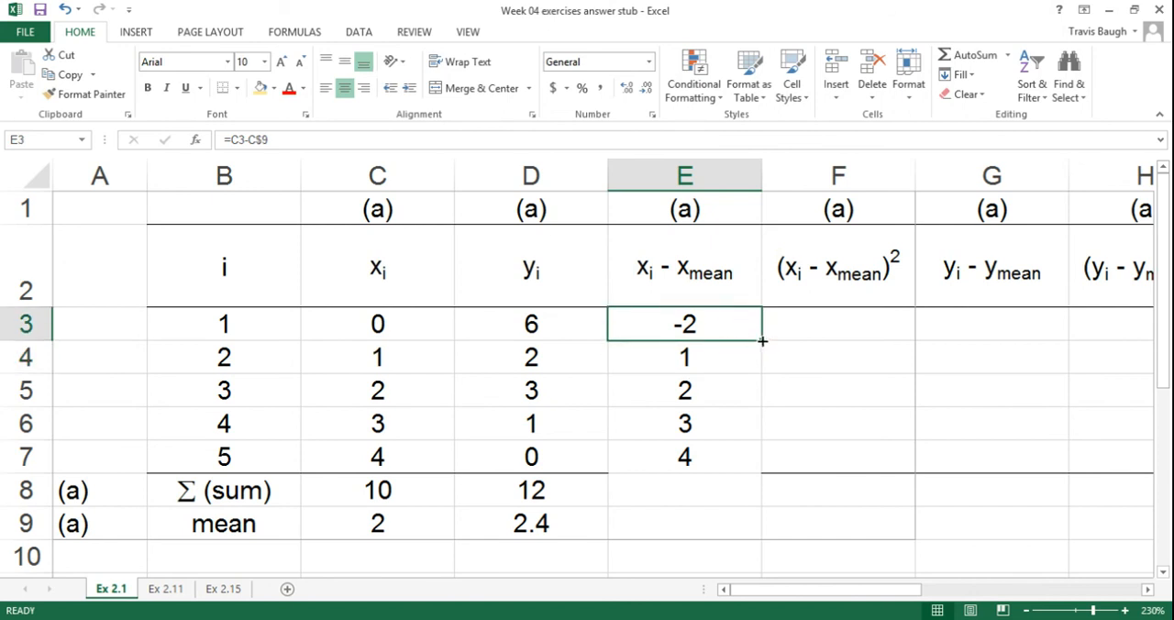
{"action": "left_click_drag", "start_coordinate": [762, 340], "coordinate": [762, 479]}
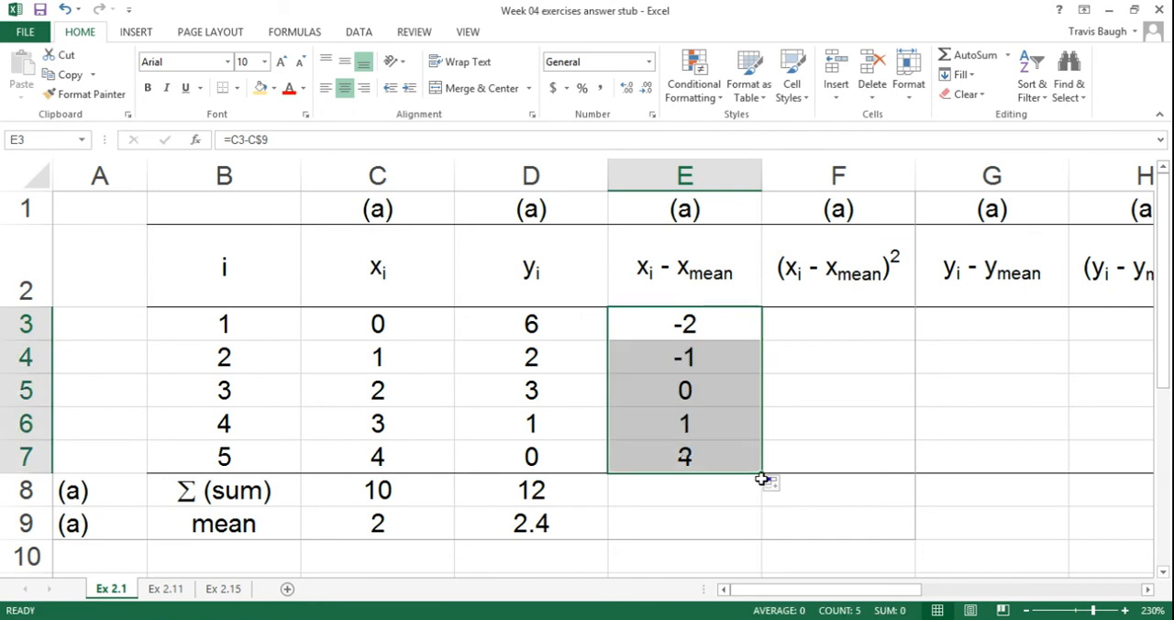
{"action": "left_click", "coordinate": [717, 459]}
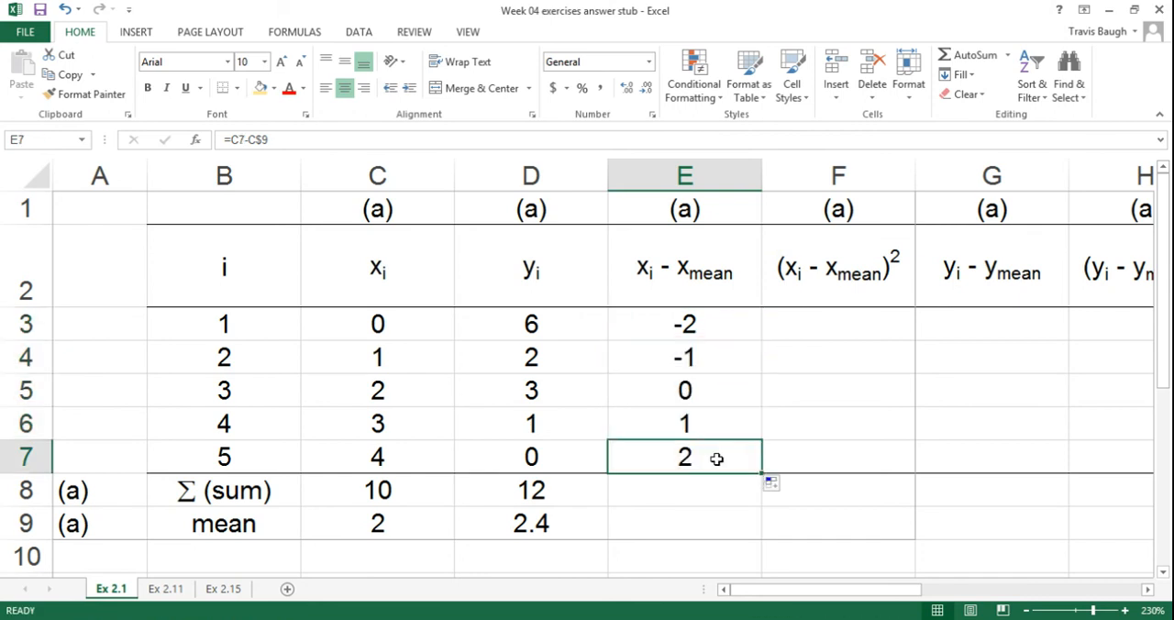
{"action": "double_click", "coordinate": [716, 459]}
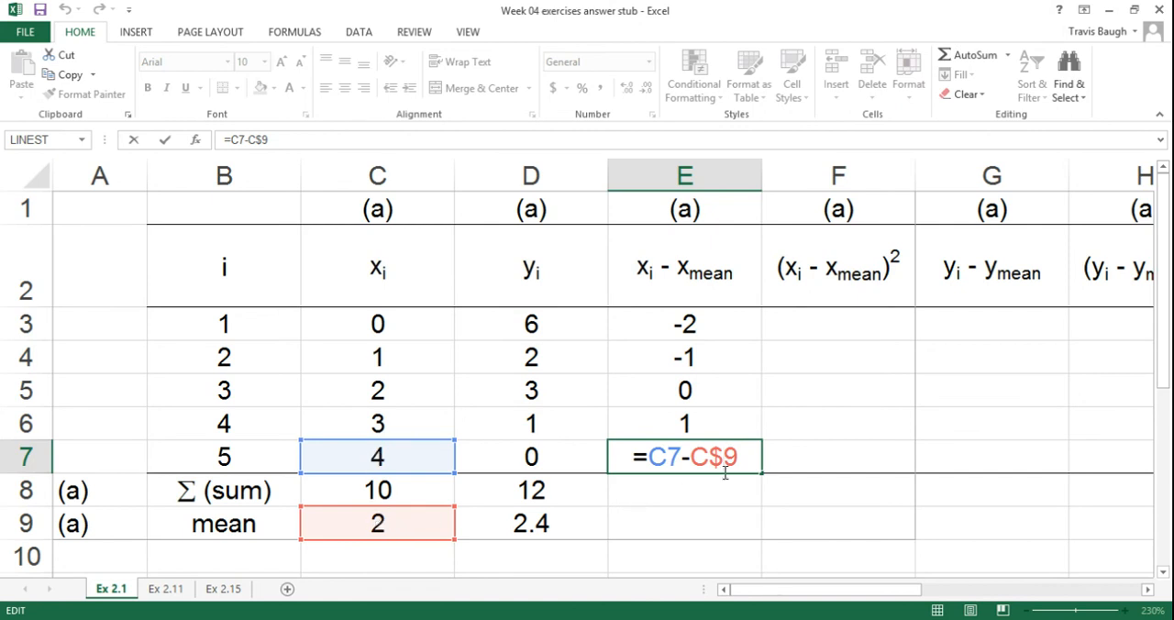
{"action": "key", "text": "Return"}
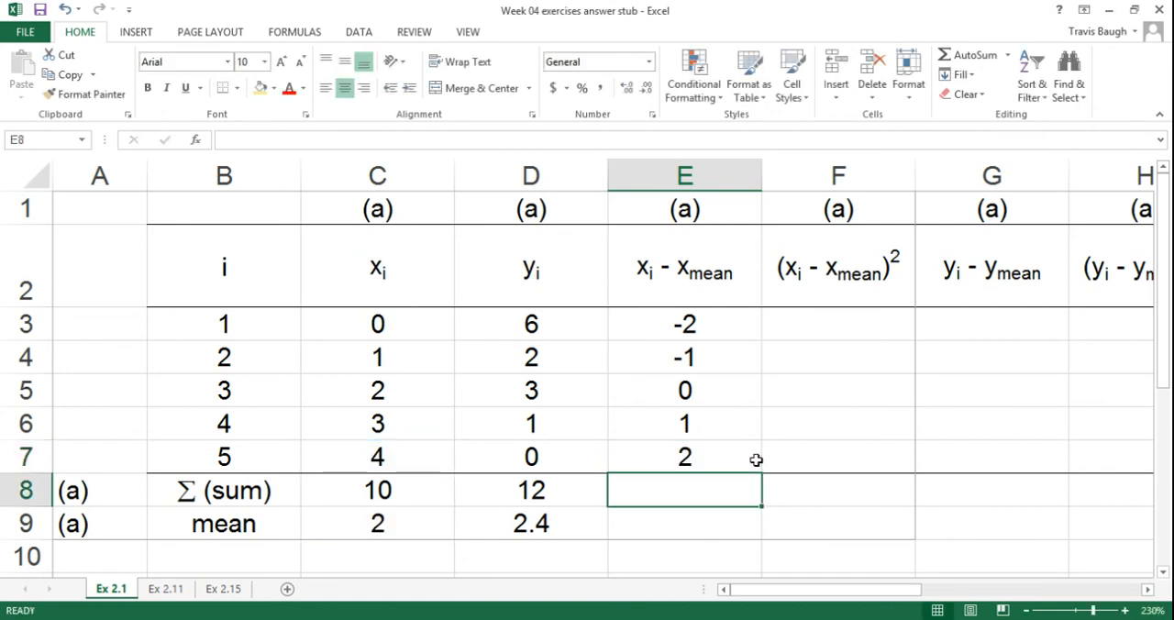
Step: Enter the squared x deviation formula =E3^2 in F3
{"action": "left_click", "coordinate": [840, 318]}
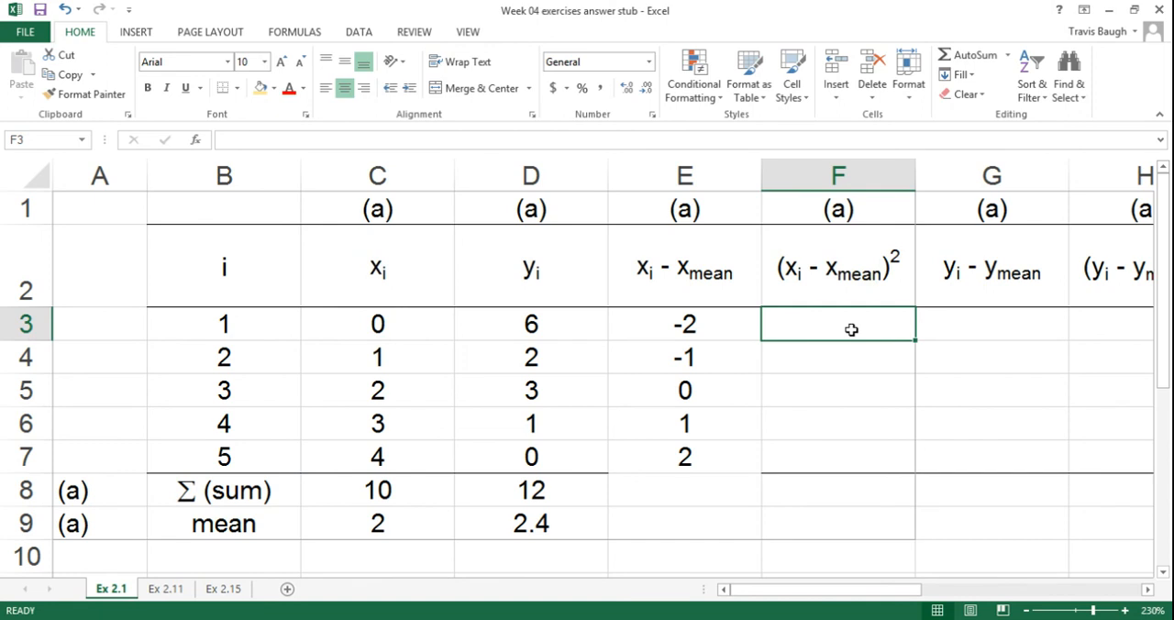
{"action": "type", "text": "="}
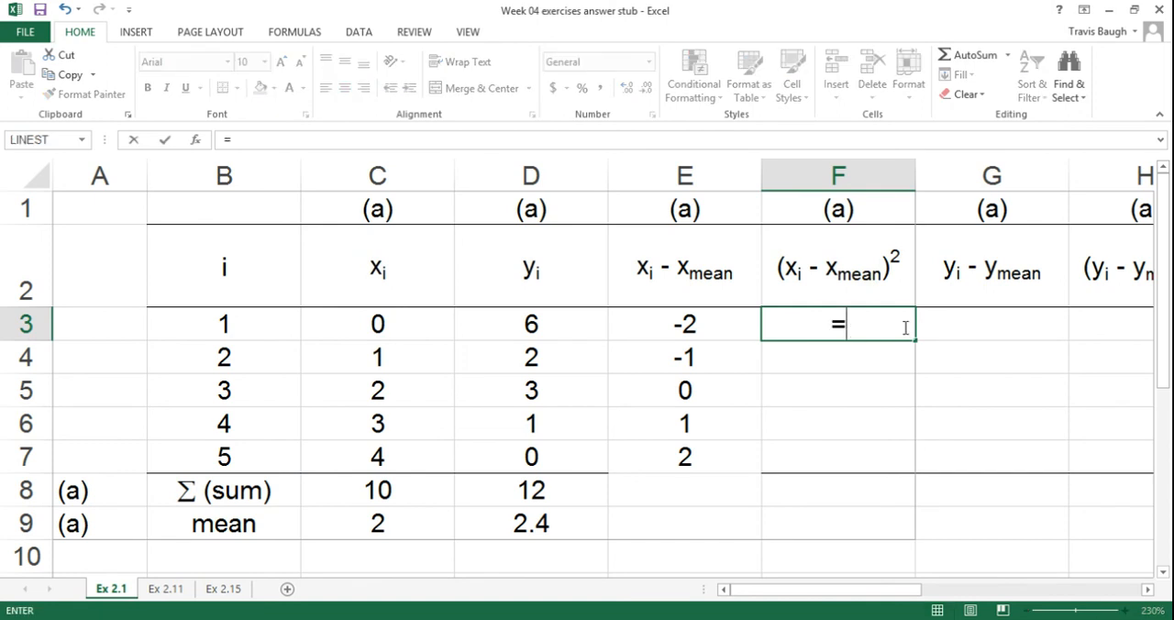
{"action": "left_click", "coordinate": [686, 323]}
{"action": "type", "text": "^"}
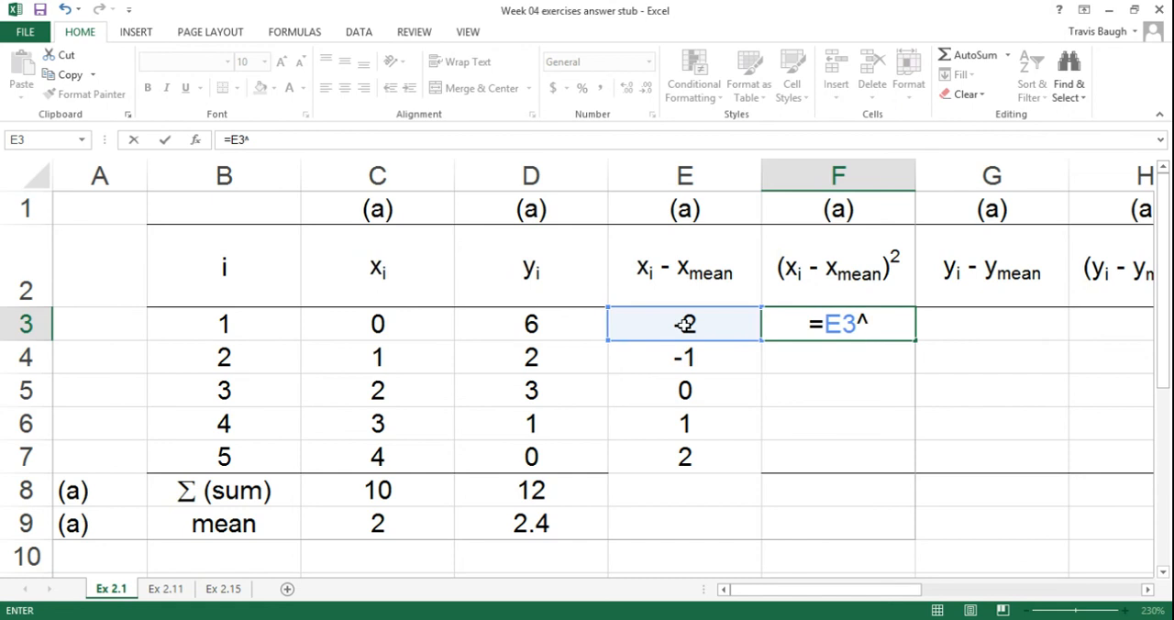
{"action": "type", "text": "2"}
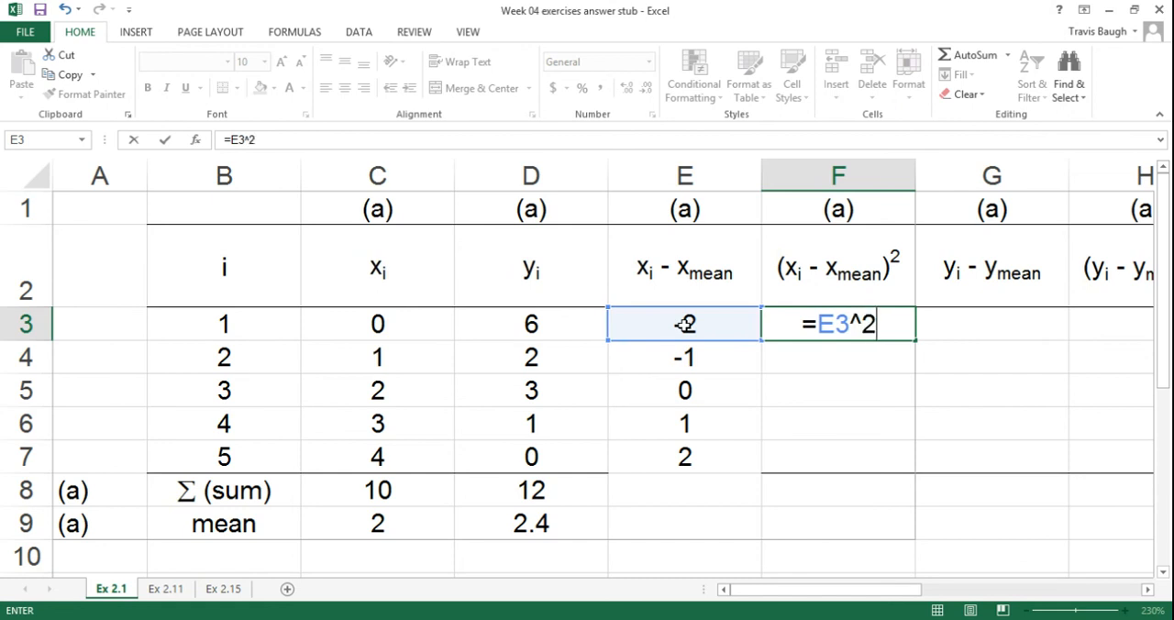
{"action": "key", "text": "Return"}
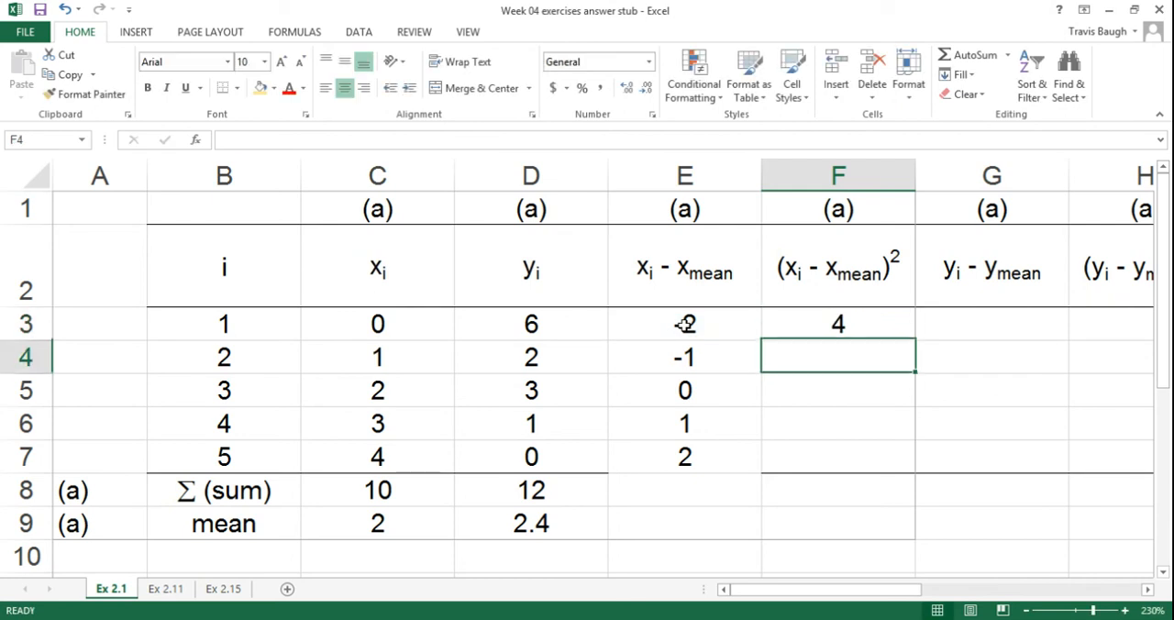
Step: Copy the squared deviation formula from F3 down to F7 and check the references in F7 and F3
{"action": "left_click", "coordinate": [888, 326]}
{"action": "left_click_drag", "start_coordinate": [915, 341], "coordinate": [919, 468]}
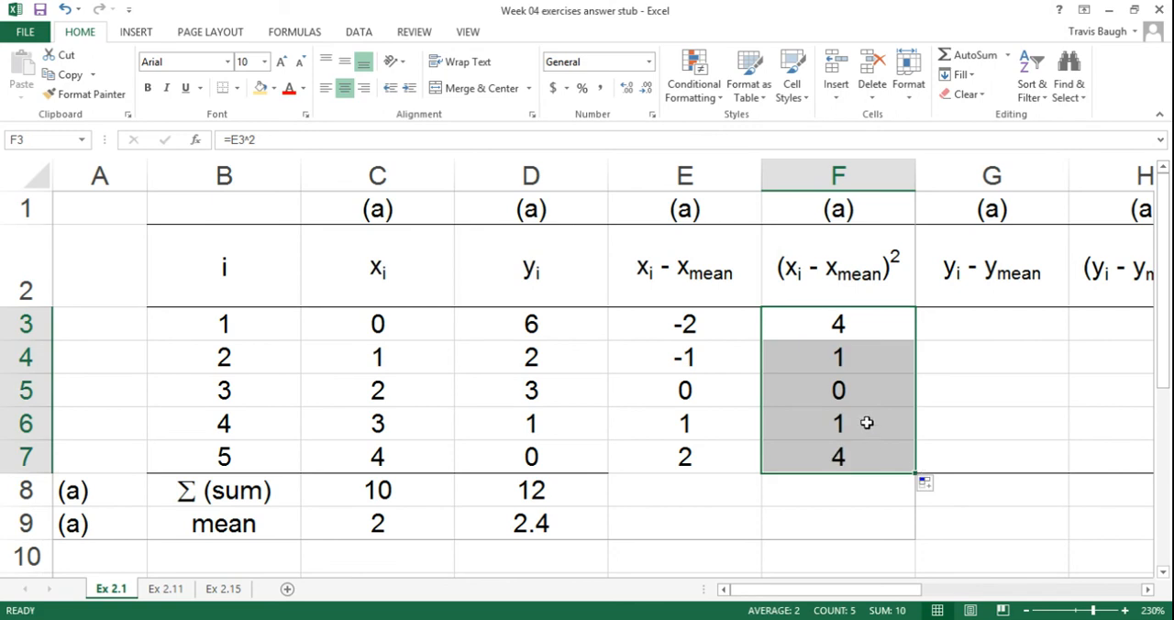
{"action": "left_click", "coordinate": [863, 457]}
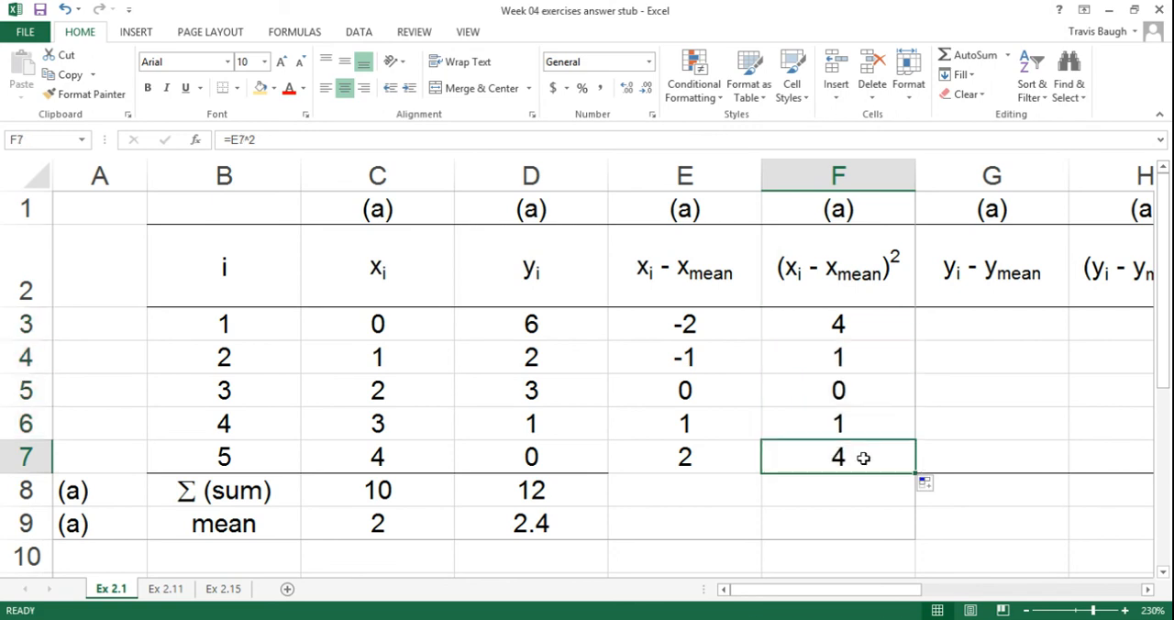
{"action": "double_click", "coordinate": [863, 457]}
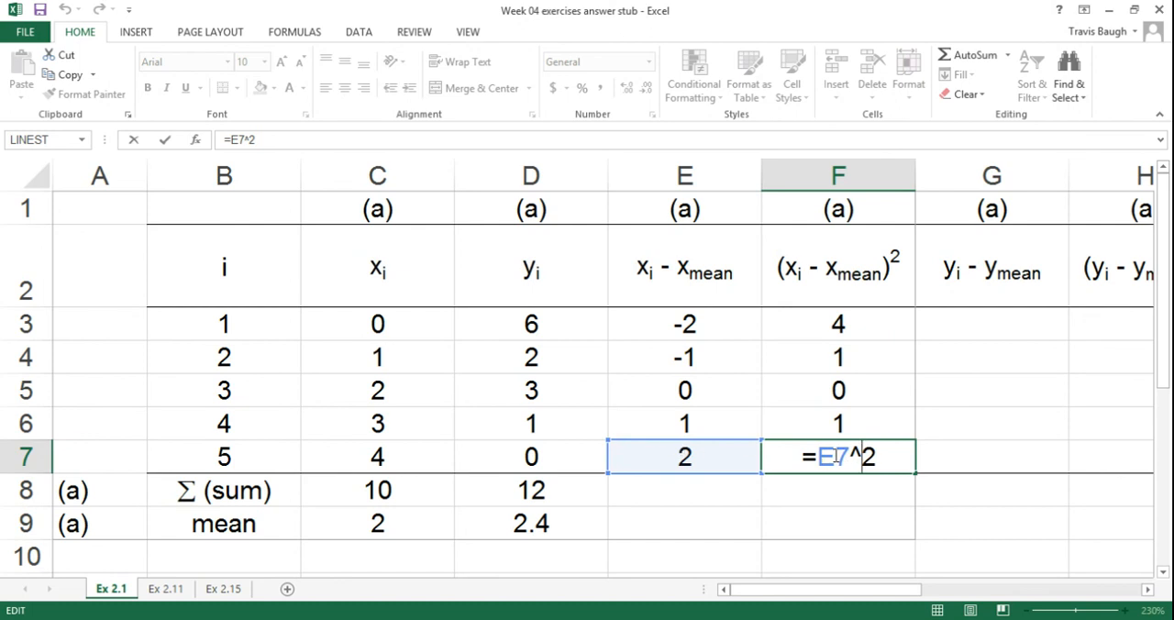
{"action": "key", "text": "Return"}
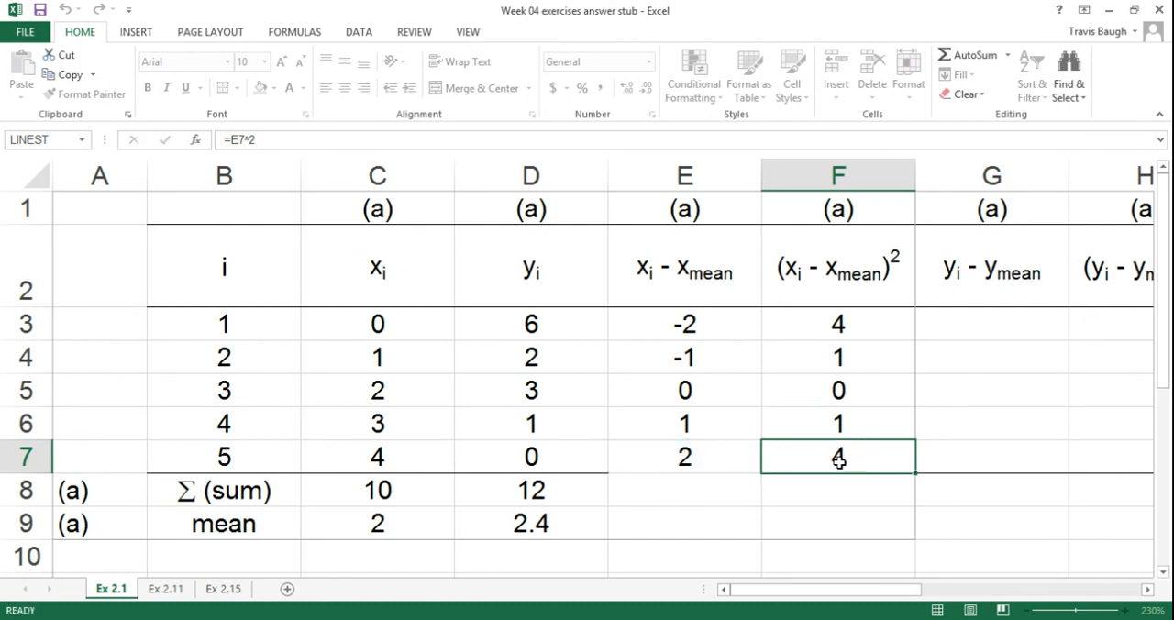
{"action": "left_click", "coordinate": [842, 320]}
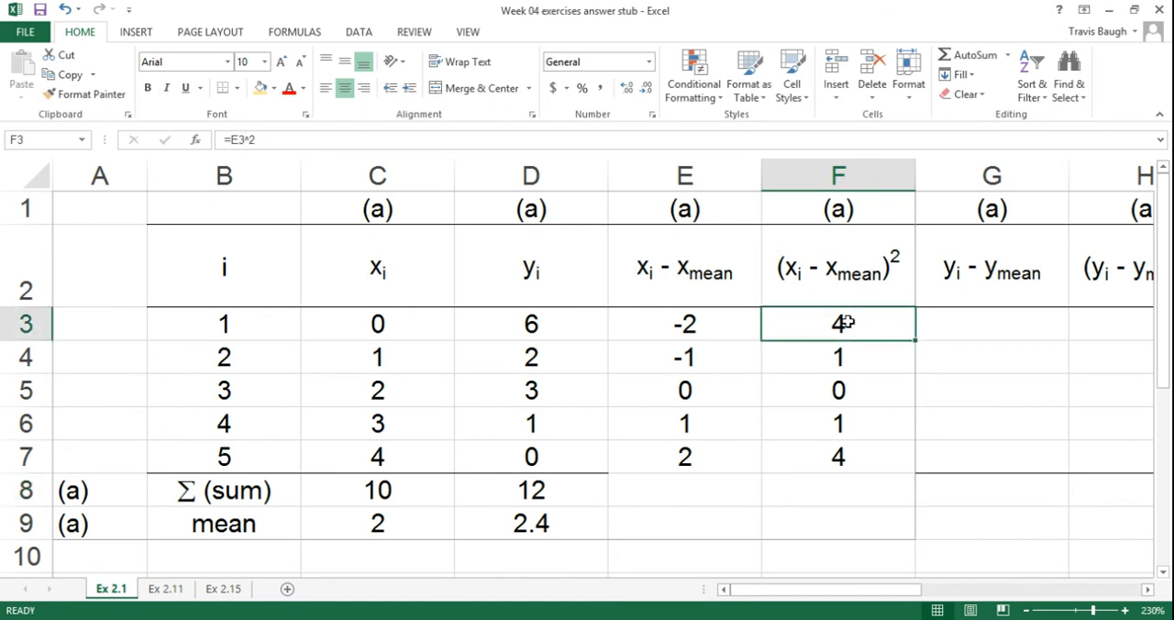
{"action": "double_click", "coordinate": [841, 321]}
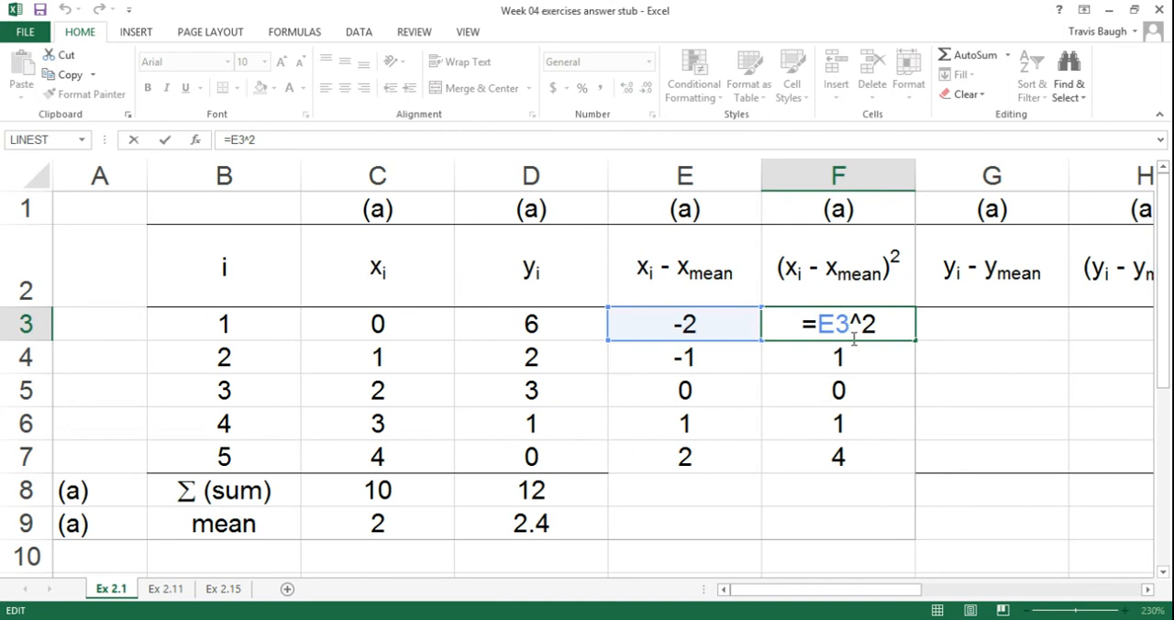
{"action": "key", "text": "Return"}
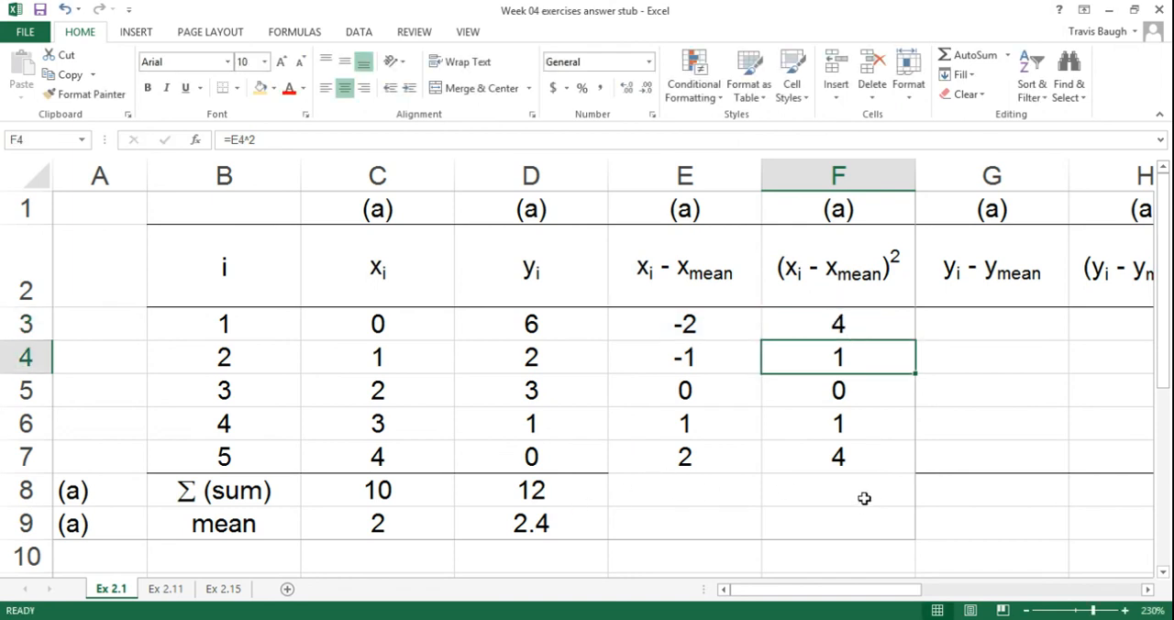
Step: Copy the sum formula from D8 across to E8:F8 to total the x deviations and squared deviations
{"action": "left_click", "coordinate": [557, 491]}
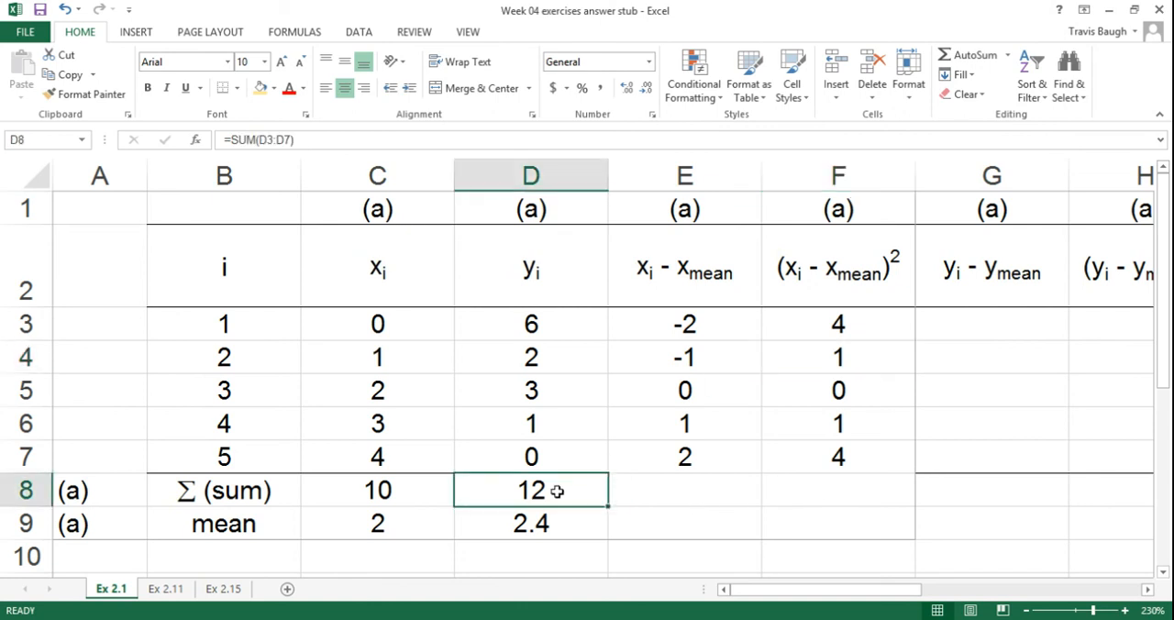
{"action": "left_click_drag", "start_coordinate": [606, 505], "coordinate": [919, 497]}
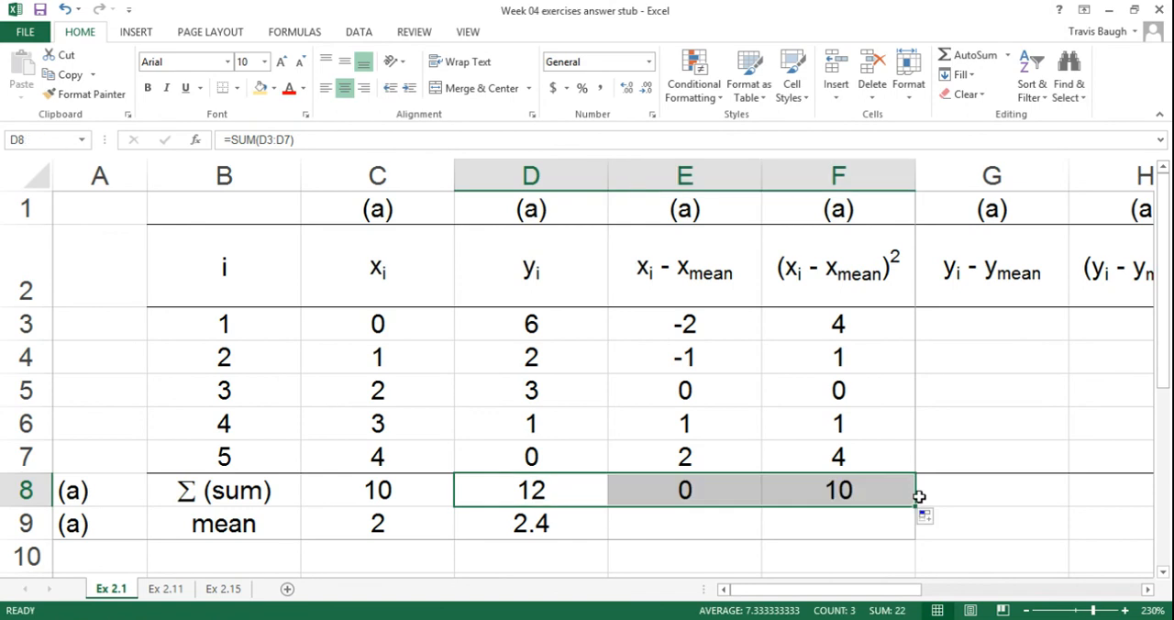
Step: Check the range of the sum formula in F8 and restore the bottom border beneath E7:F7
{"action": "double_click", "coordinate": [853, 492]}
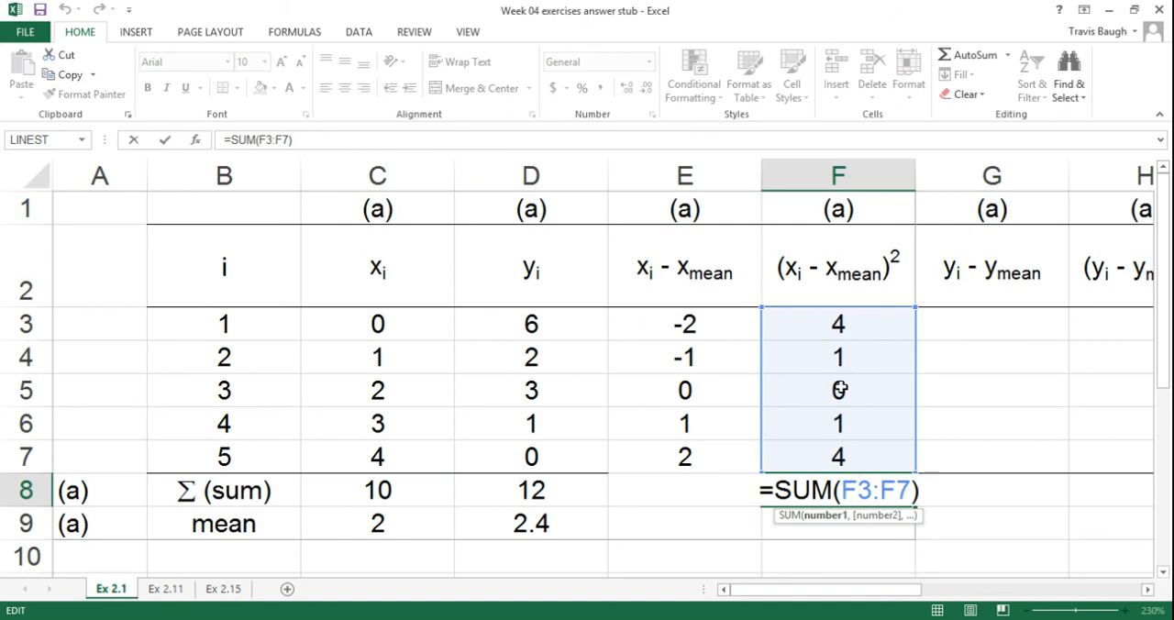
{"action": "key", "text": "Return"}
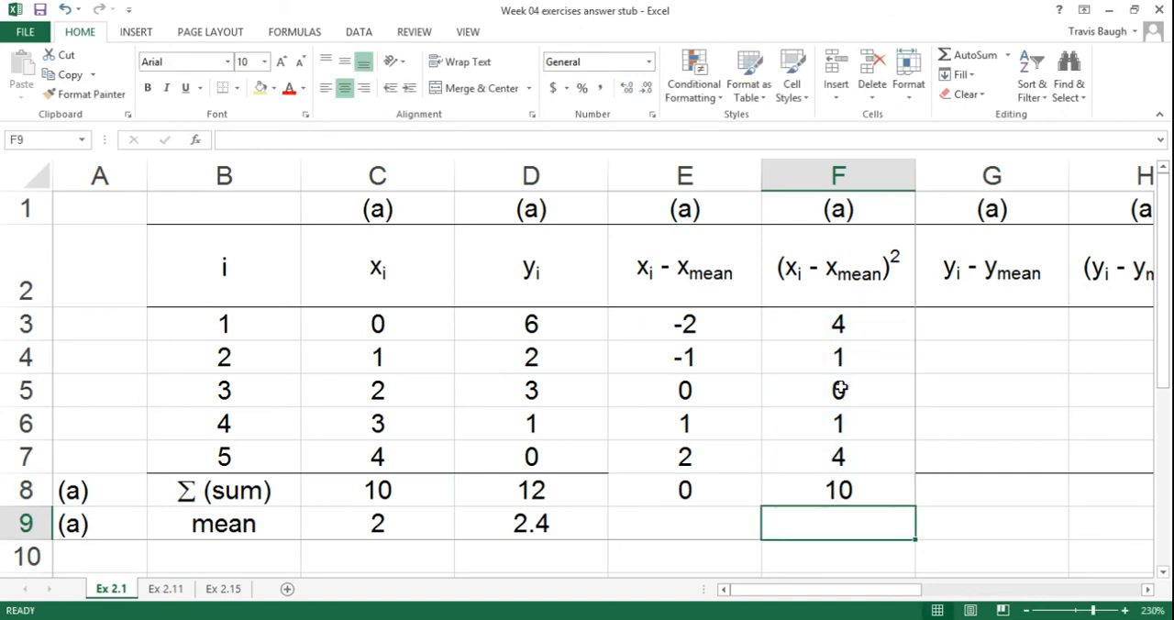
{"action": "left_click_drag", "start_coordinate": [712, 464], "coordinate": [799, 458]}
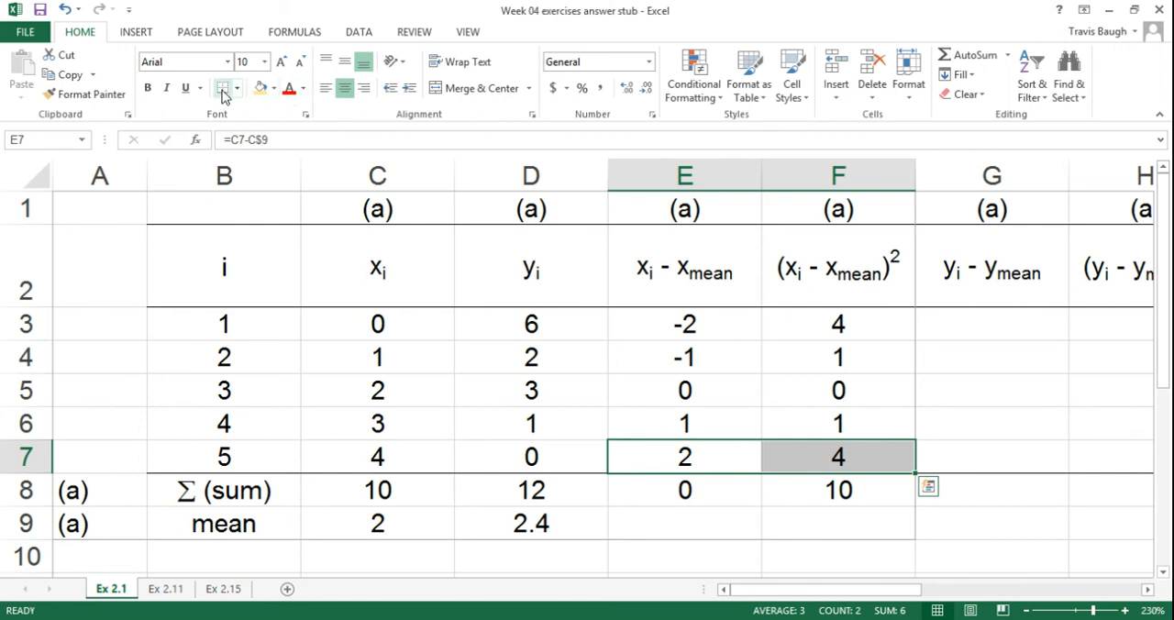
{"action": "left_click", "coordinate": [892, 354]}
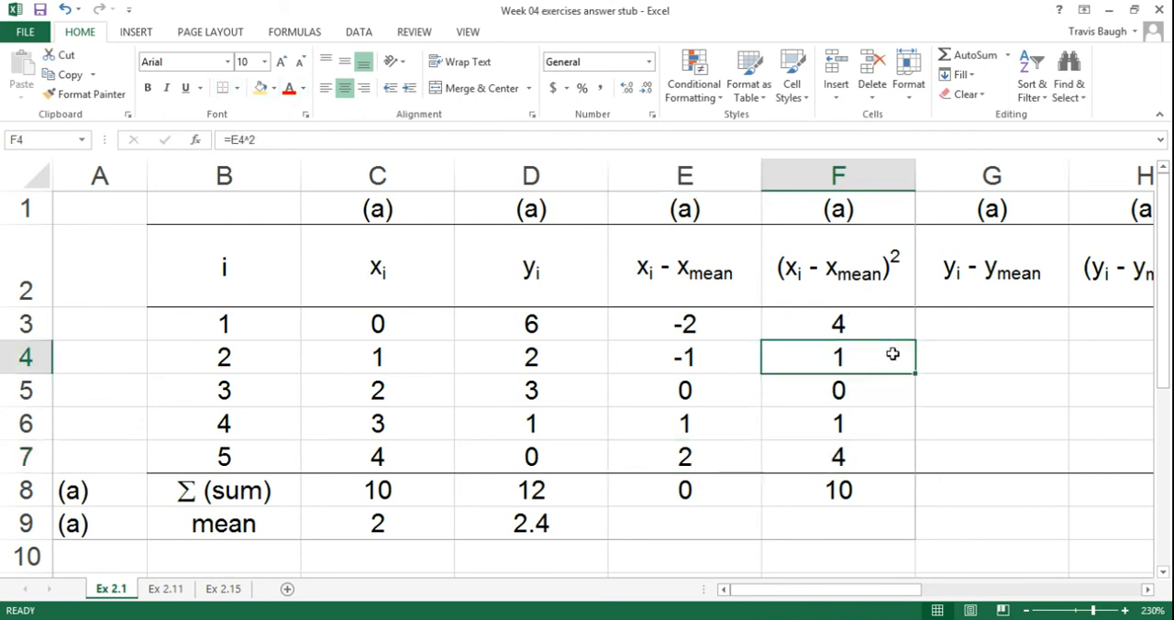
Step: Select G3 in the y deviation column, switch to the Week 04 program document in Word, and examine the b2 and b1 least squares estimator formulas
{"action": "left_click_drag", "start_coordinate": [912, 592], "coordinate": [1043, 593]}
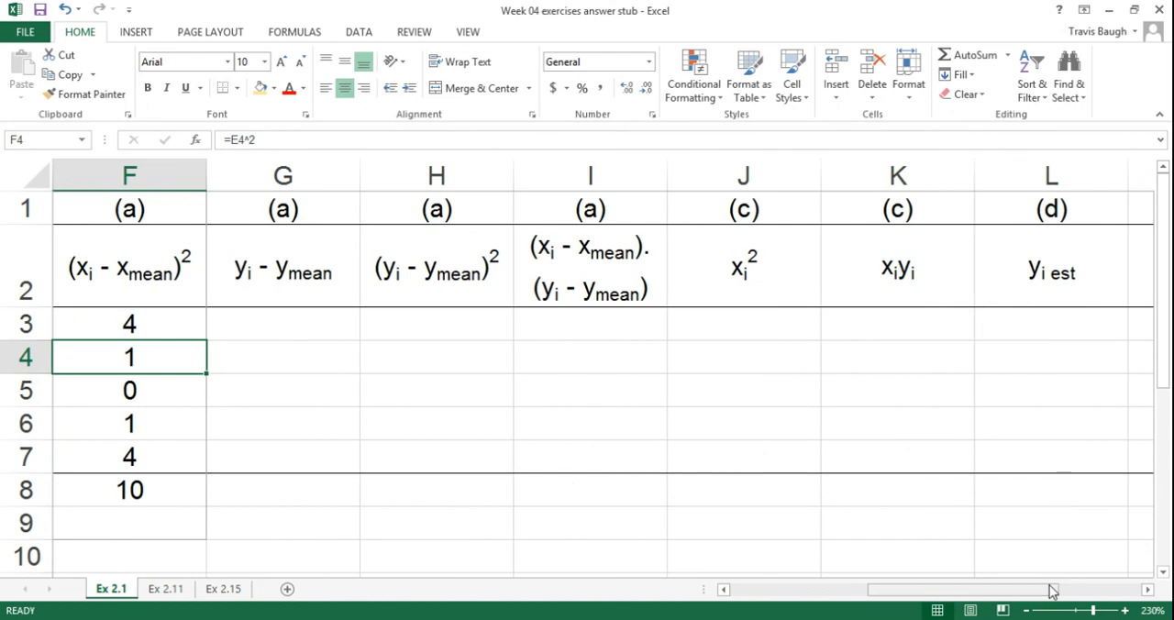
{"action": "left_click", "coordinate": [321, 325]}
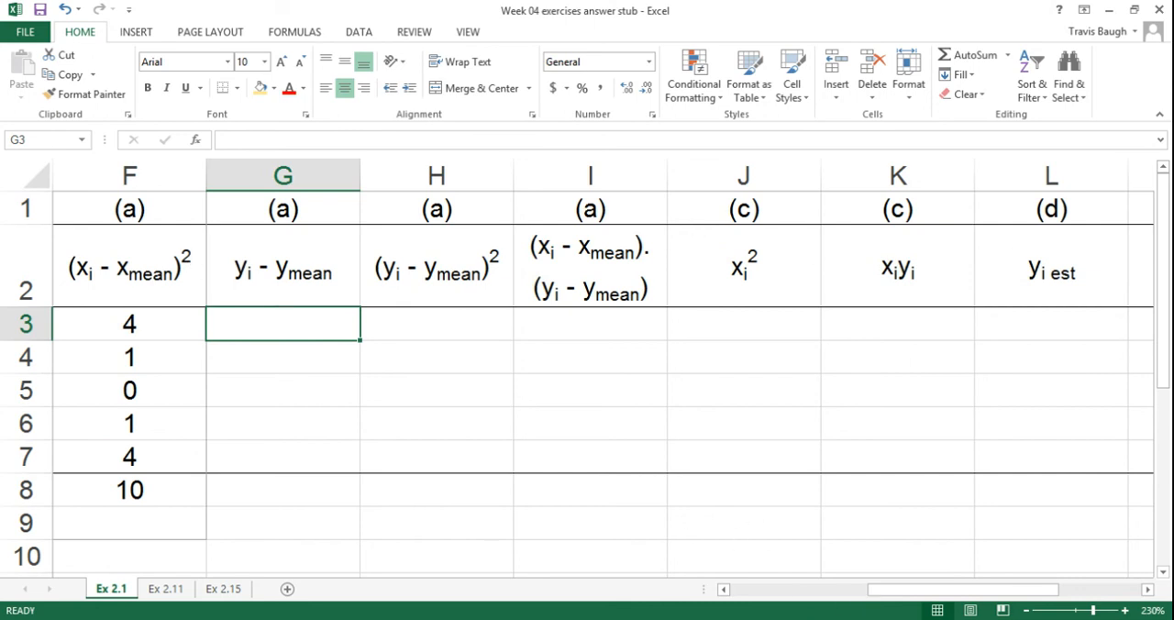
{"action": "left_click", "coordinate": [160, 560]}
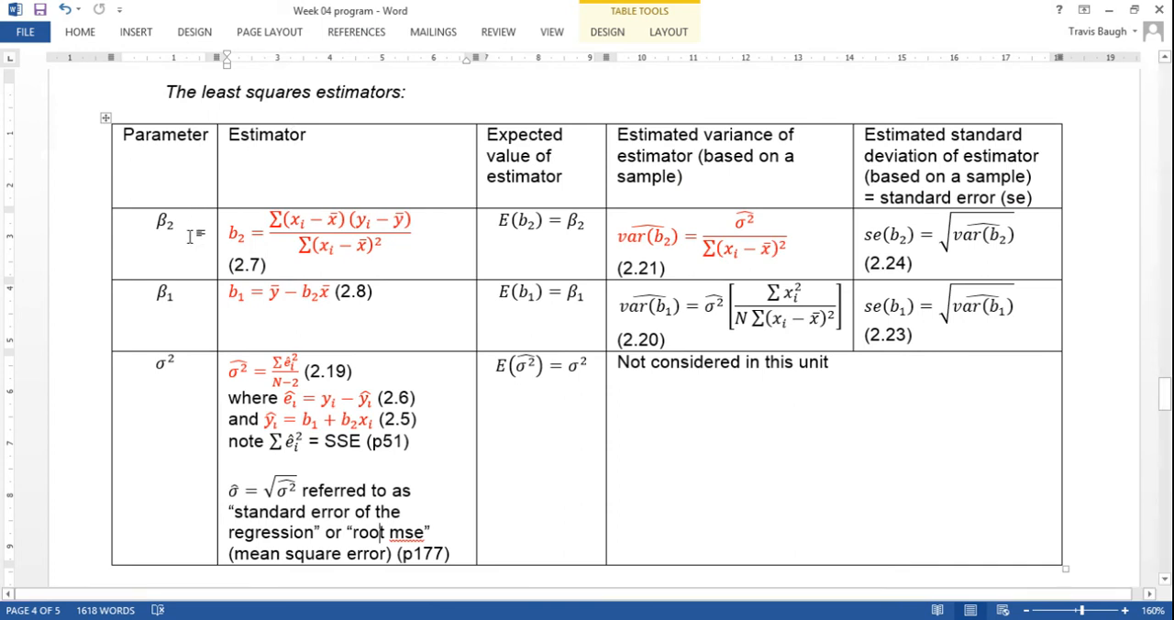
{"action": "left_click", "coordinate": [296, 224]}
{"action": "left_click", "coordinate": [292, 293]}
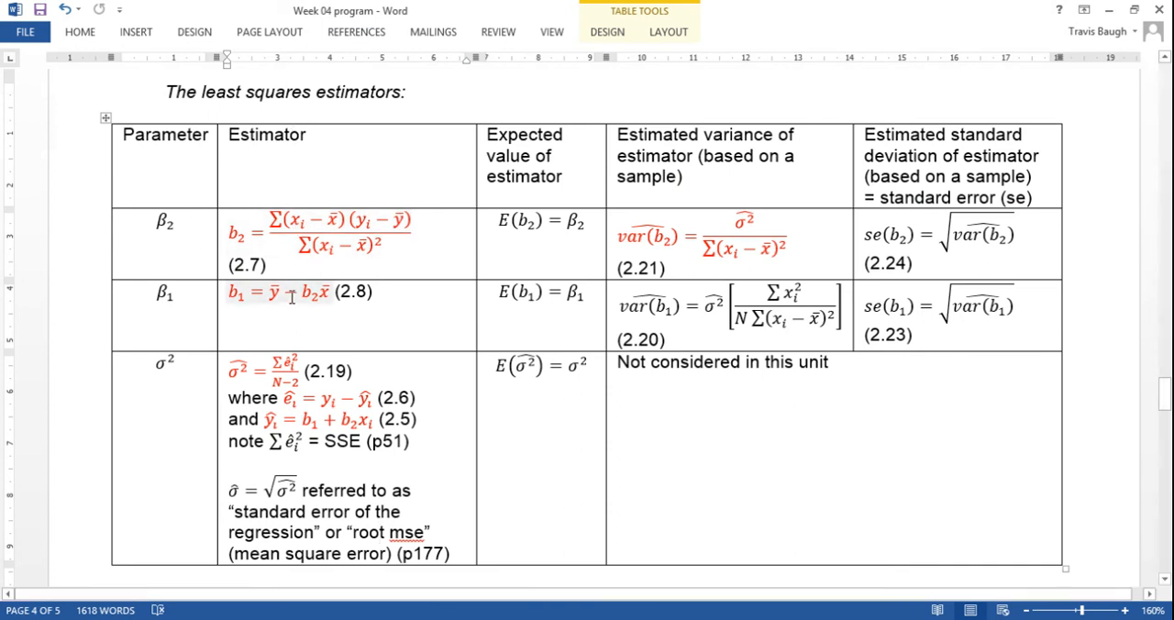